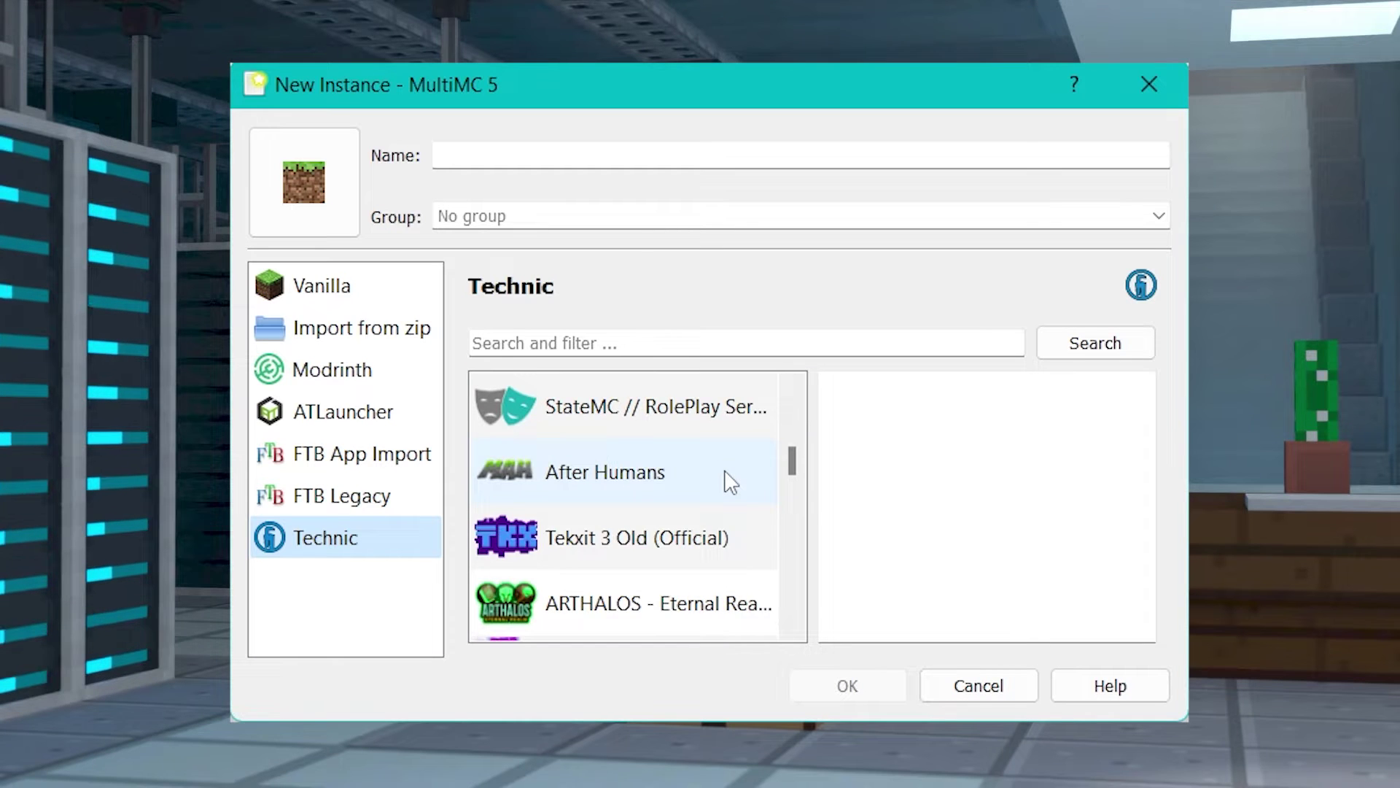
# - Select the RLCraft modpack from the Technic list for the new instance
pyautogui.scroll(-3, 727, 475)
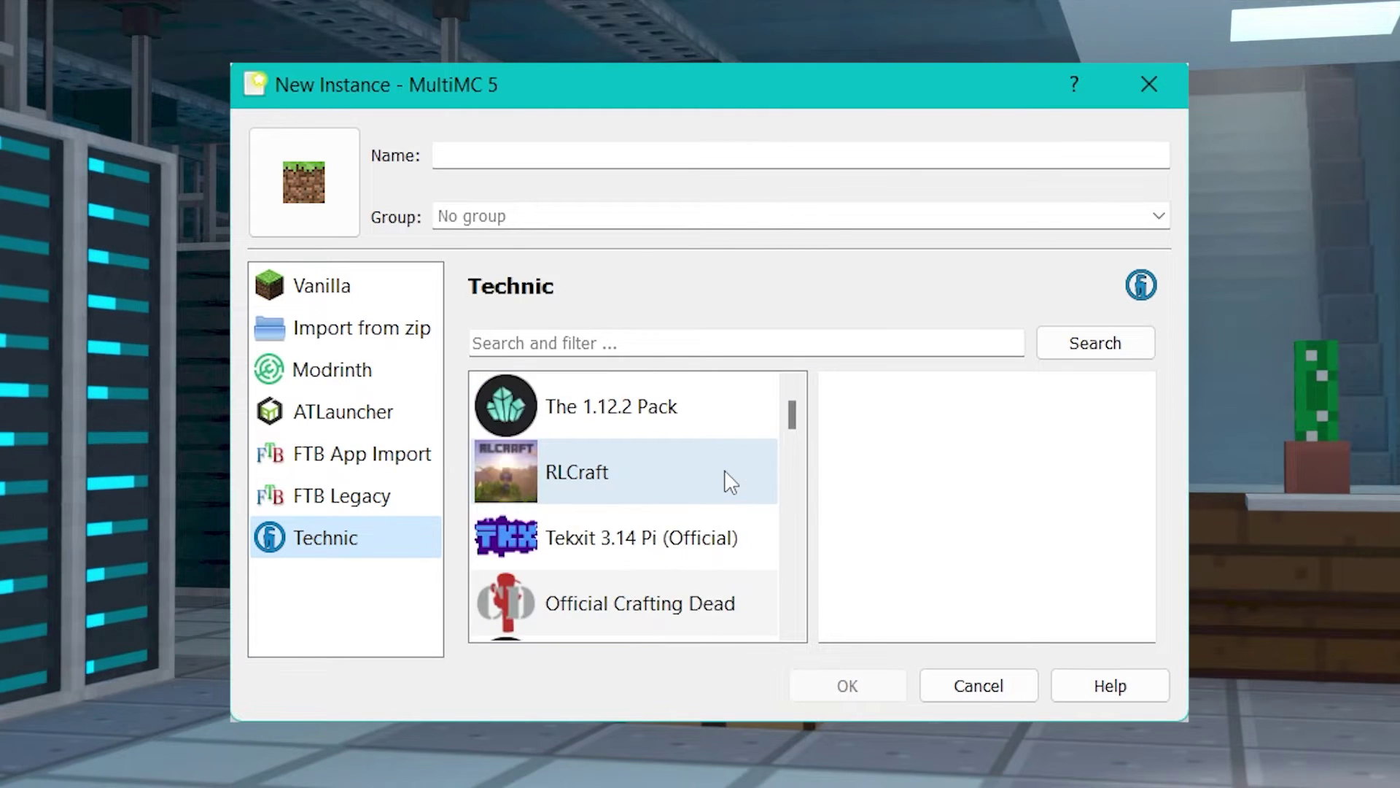
pyautogui.click(636, 476)
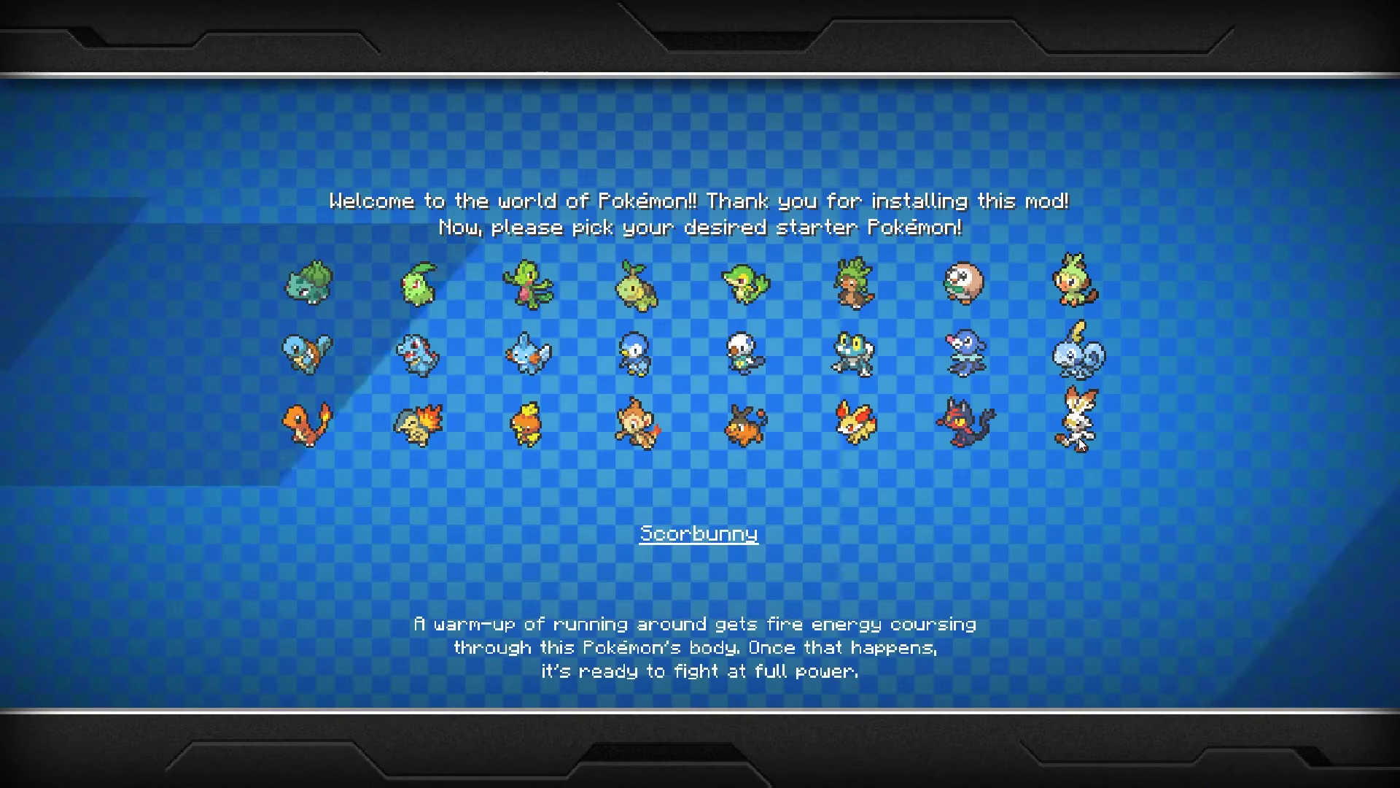
# - Switch to Minecraft, choose Scorbunny as the starter Pokémon and begin the adventure
pyautogui.click(1089, 436)
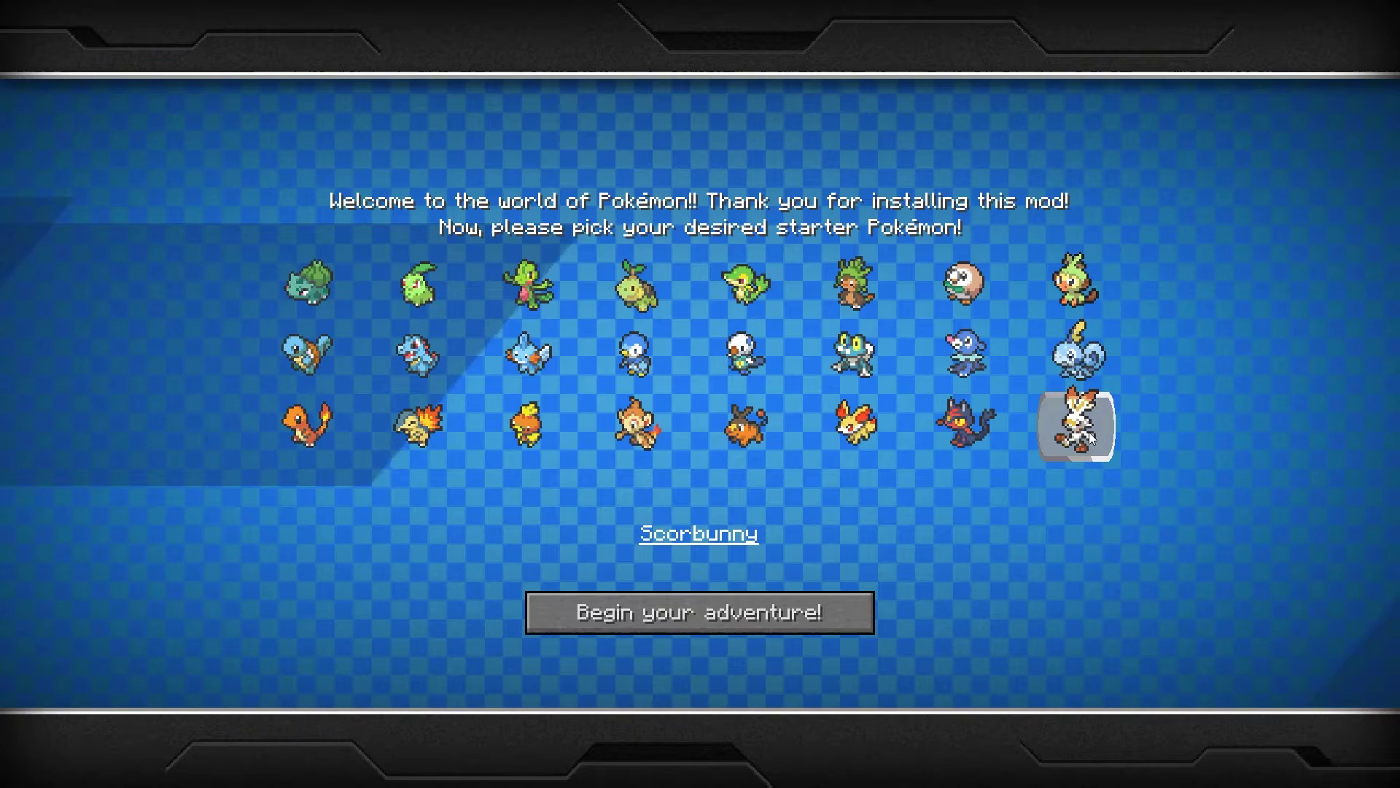
pyautogui.click(749, 631)
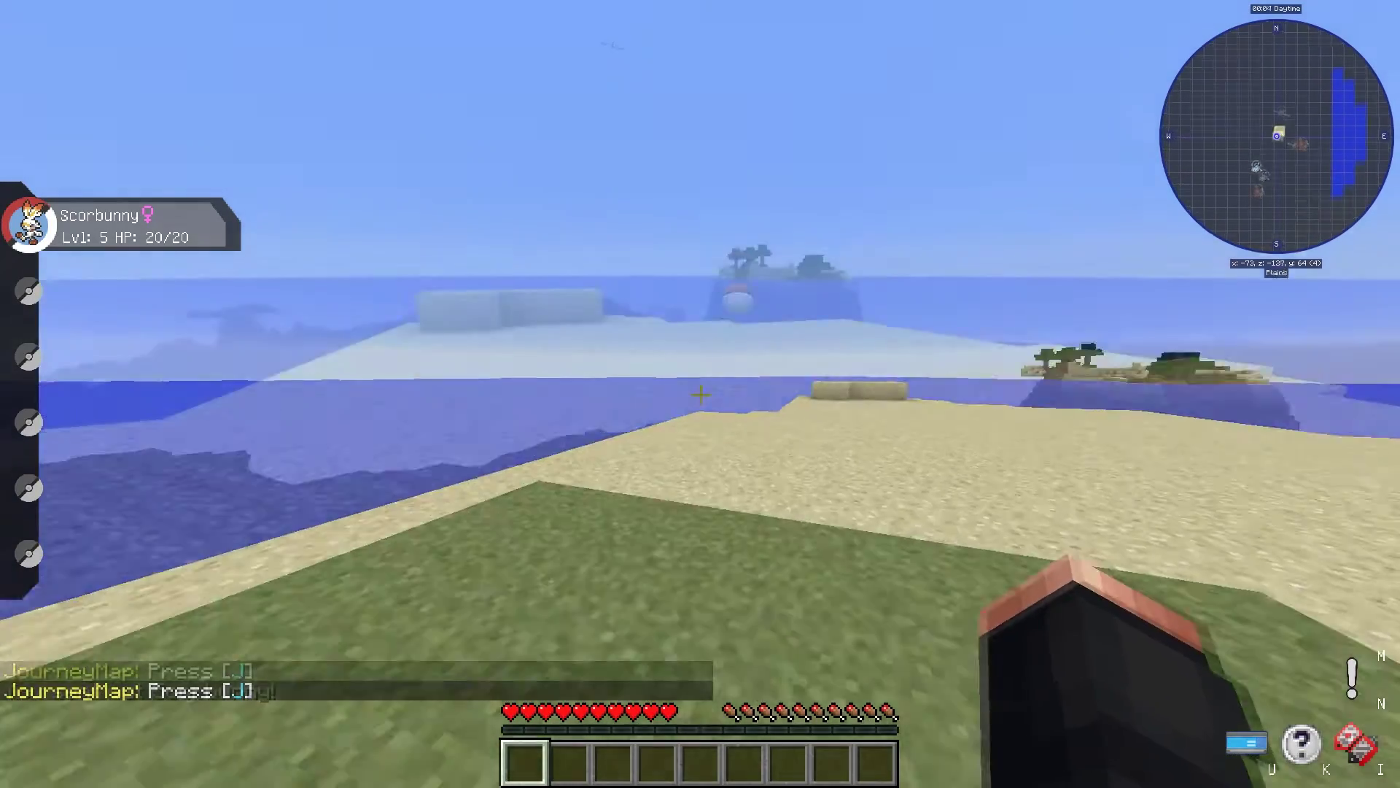
pyautogui.press('r')
pyautogui.press('w')
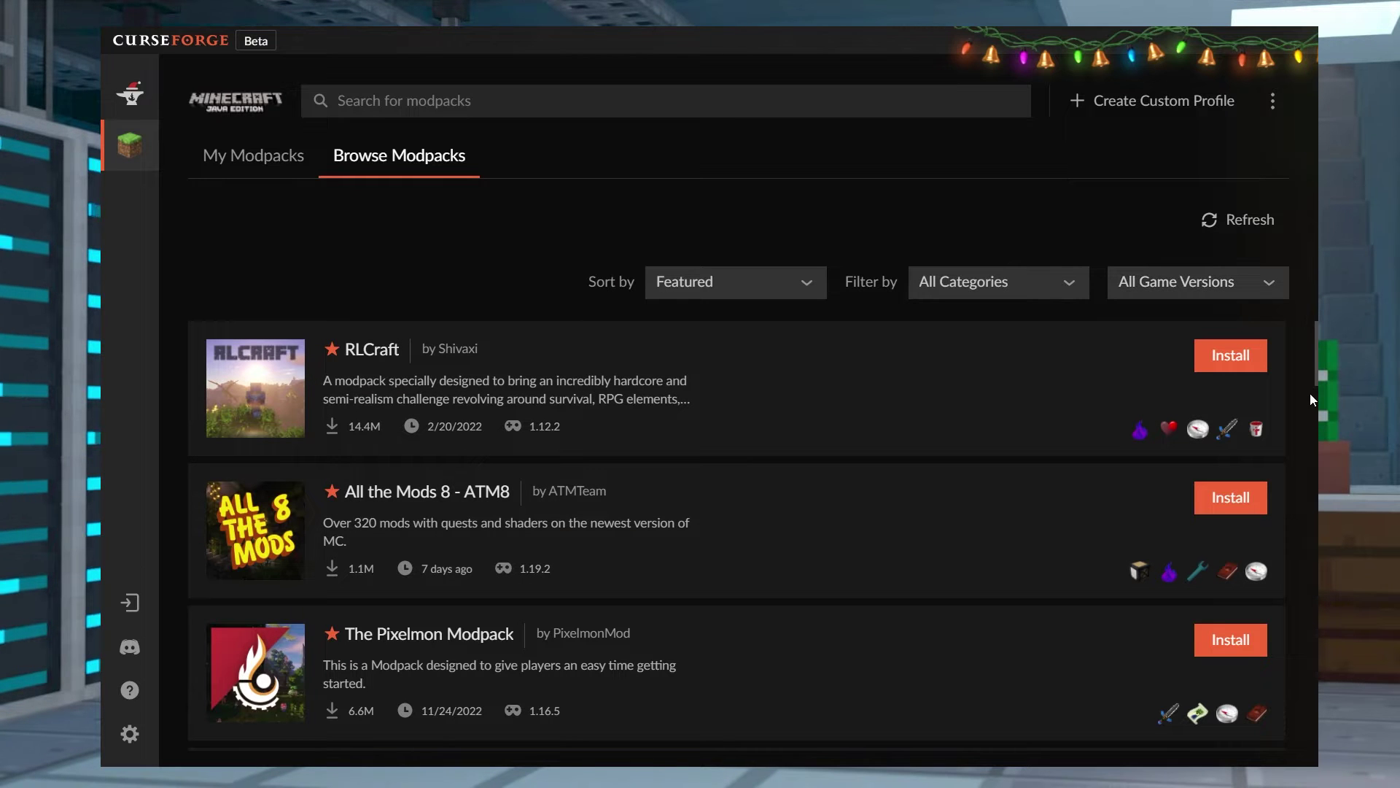
# - Browse the modpack listings in CurseForge, on the Technic website and in the FTB App
pyautogui.scroll(-3, 1310, 392)
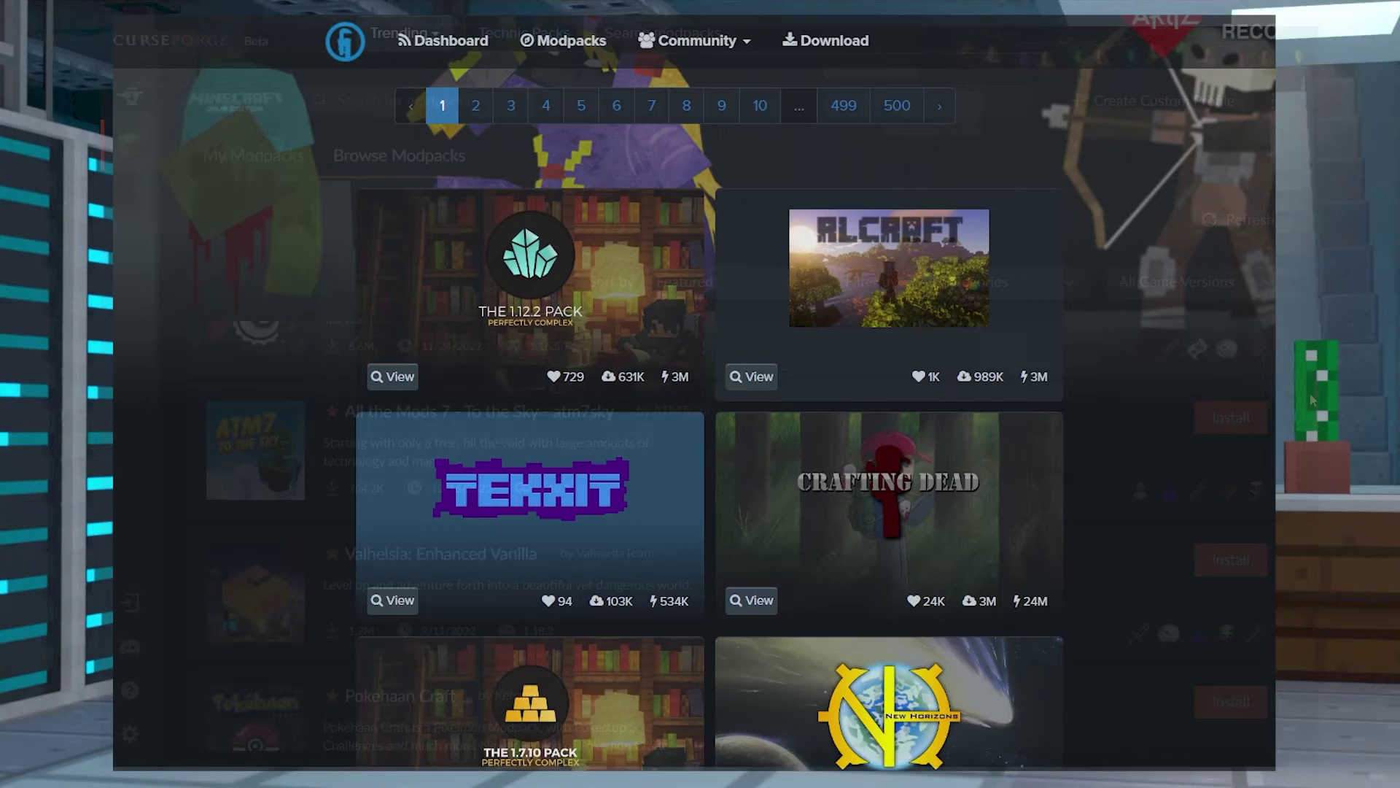
pyautogui.scroll(-5, 707, 409)
pyautogui.scroll(-2, 708, 409)
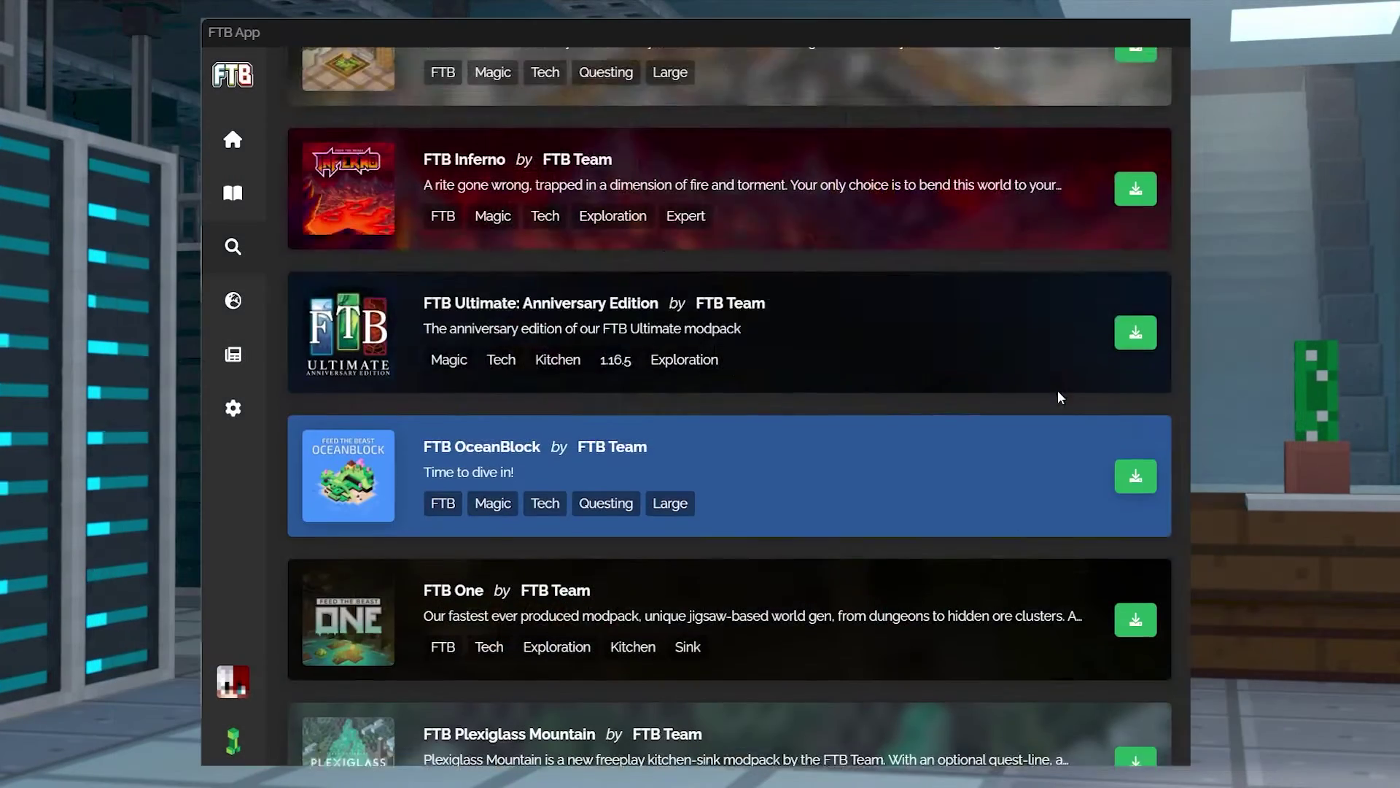
pyautogui.scroll(-5, 1059, 392)
pyautogui.scroll(-6, 1059, 394)
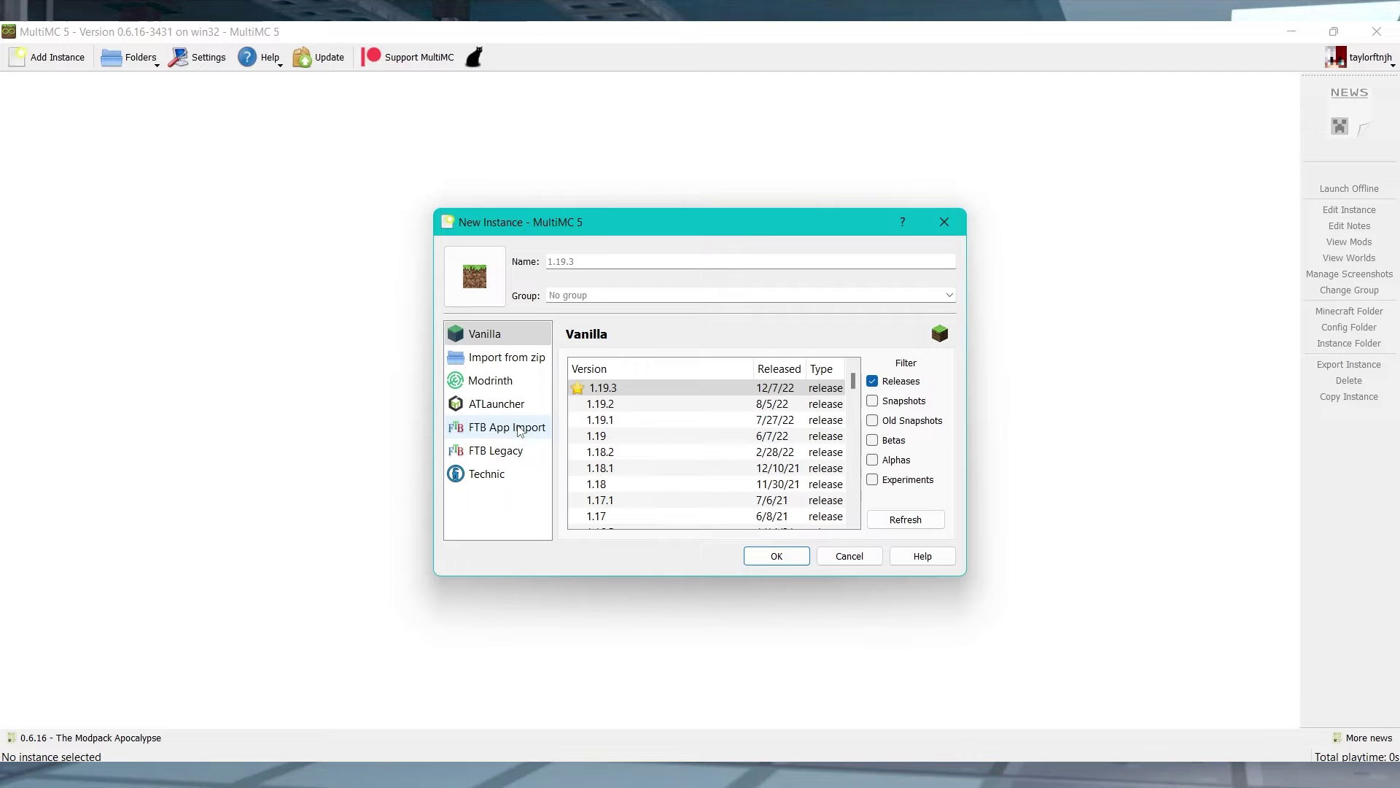
# - Switch to MultiMC and select RLCraft from the Technic modpacks as the source of the new instance
pyautogui.click(524, 480)
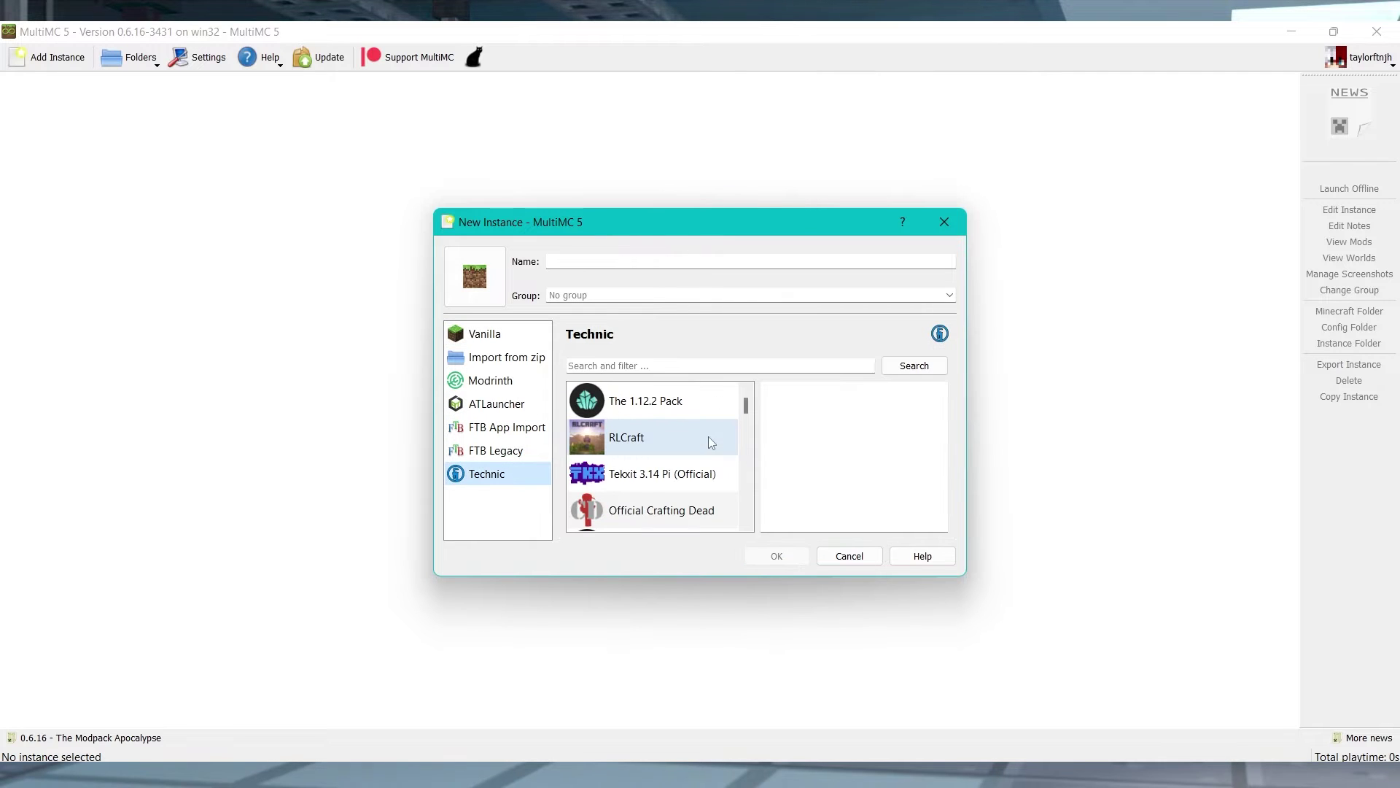
pyautogui.click(659, 440)
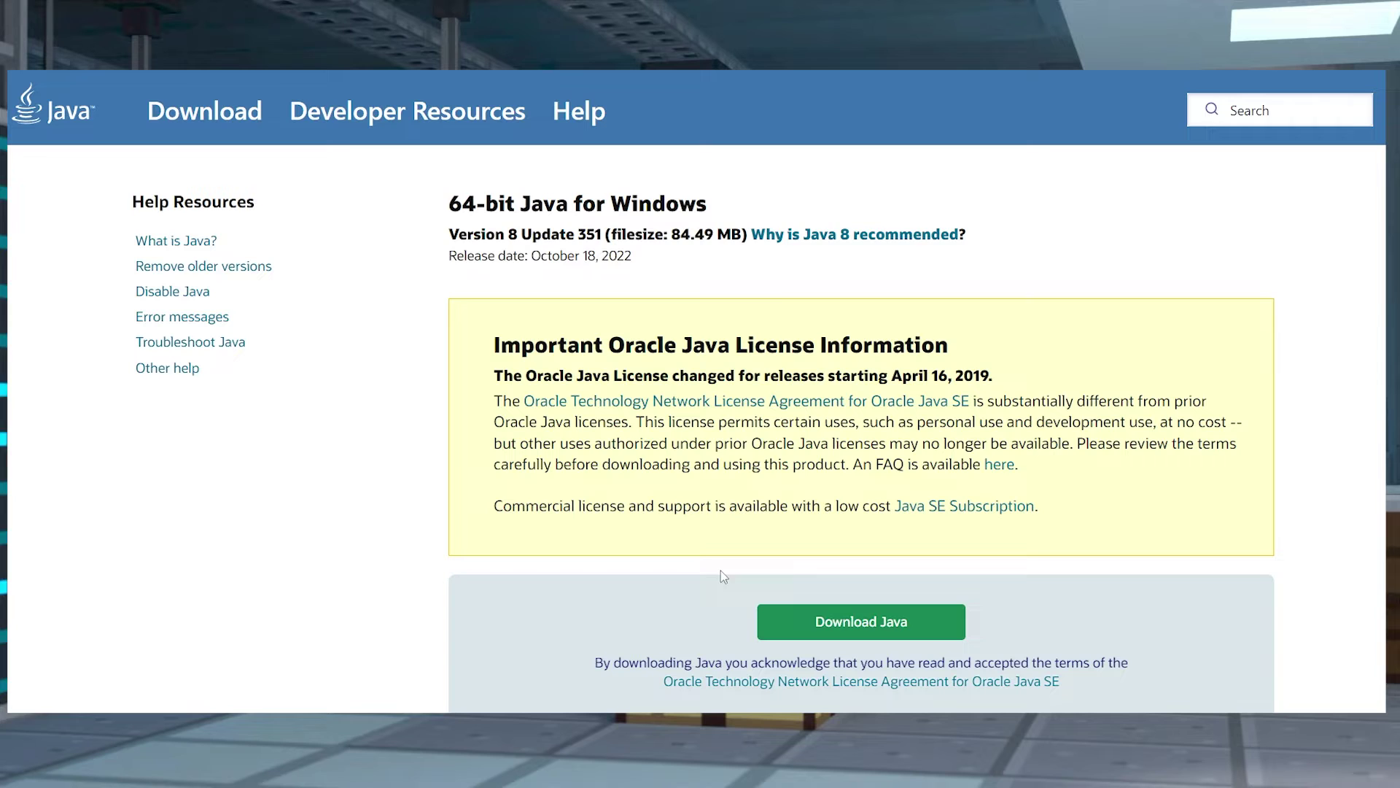
# - Download 64-bit Java 8 for Windows from the Java website and install it in the default destination
pyautogui.click(865, 624)
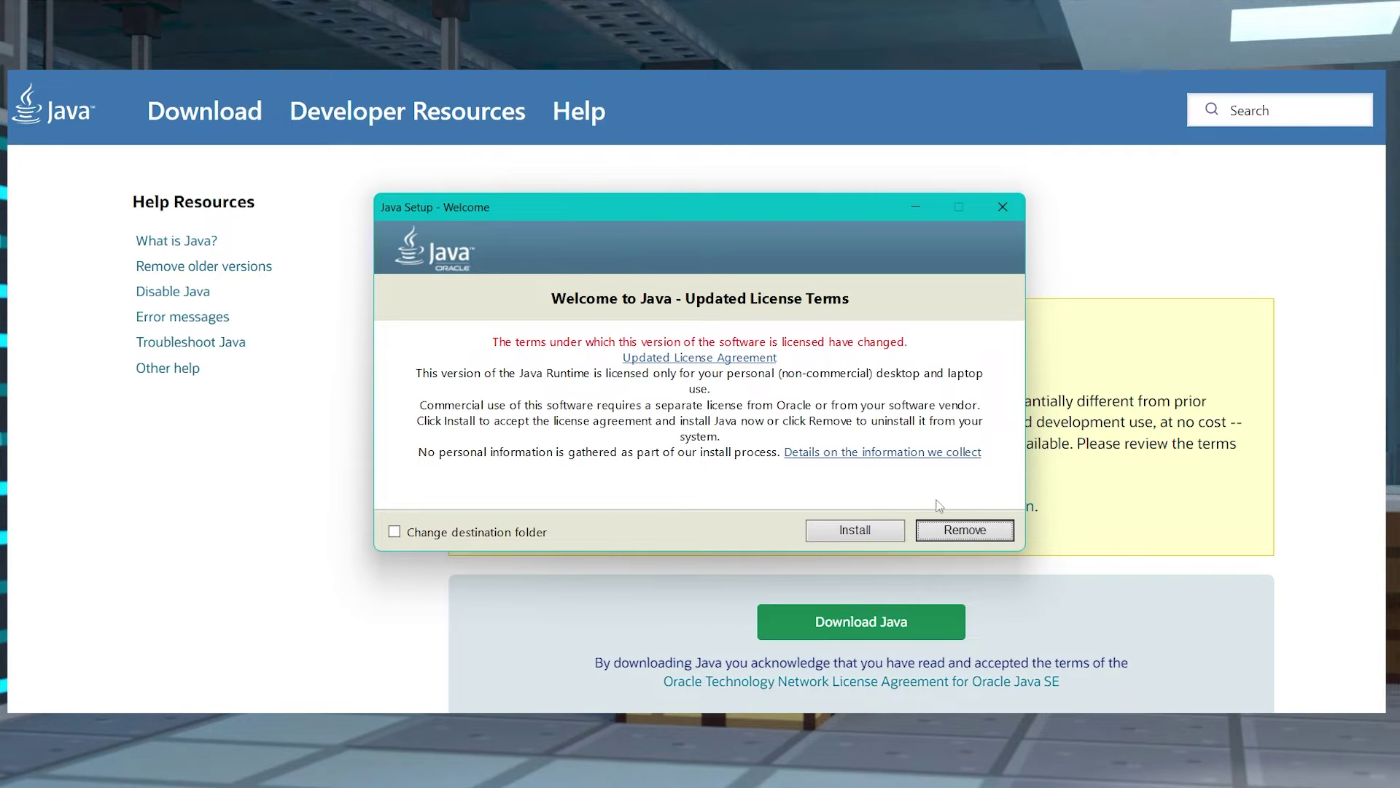
pyautogui.click(877, 532)
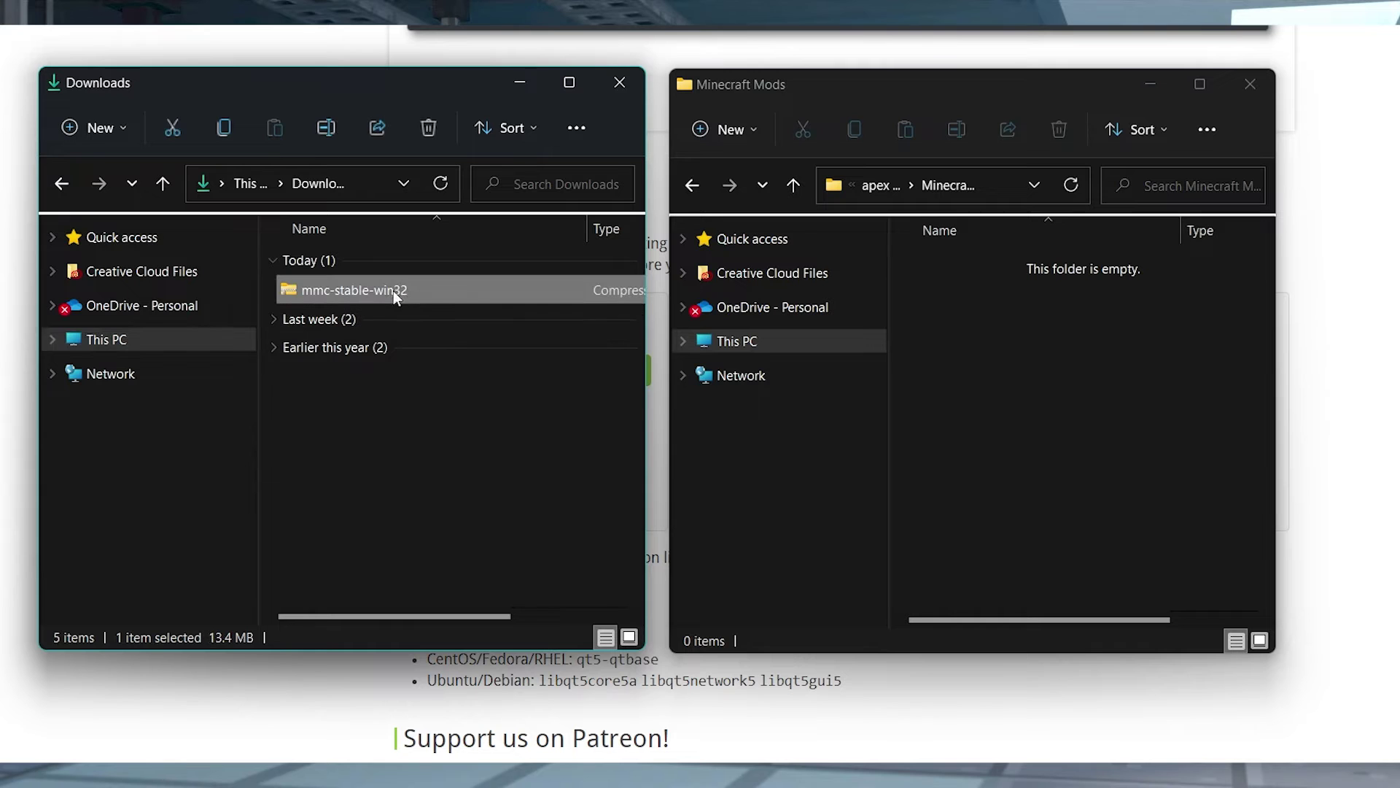
# - Move the mmc-stable-win32 archive from Downloads to the Minecraft Mods folder and extract it to D:\Minecraft Mods\mmc-stable-win32
pyautogui.moveTo(392, 290); pyautogui.dragTo(1005, 300)
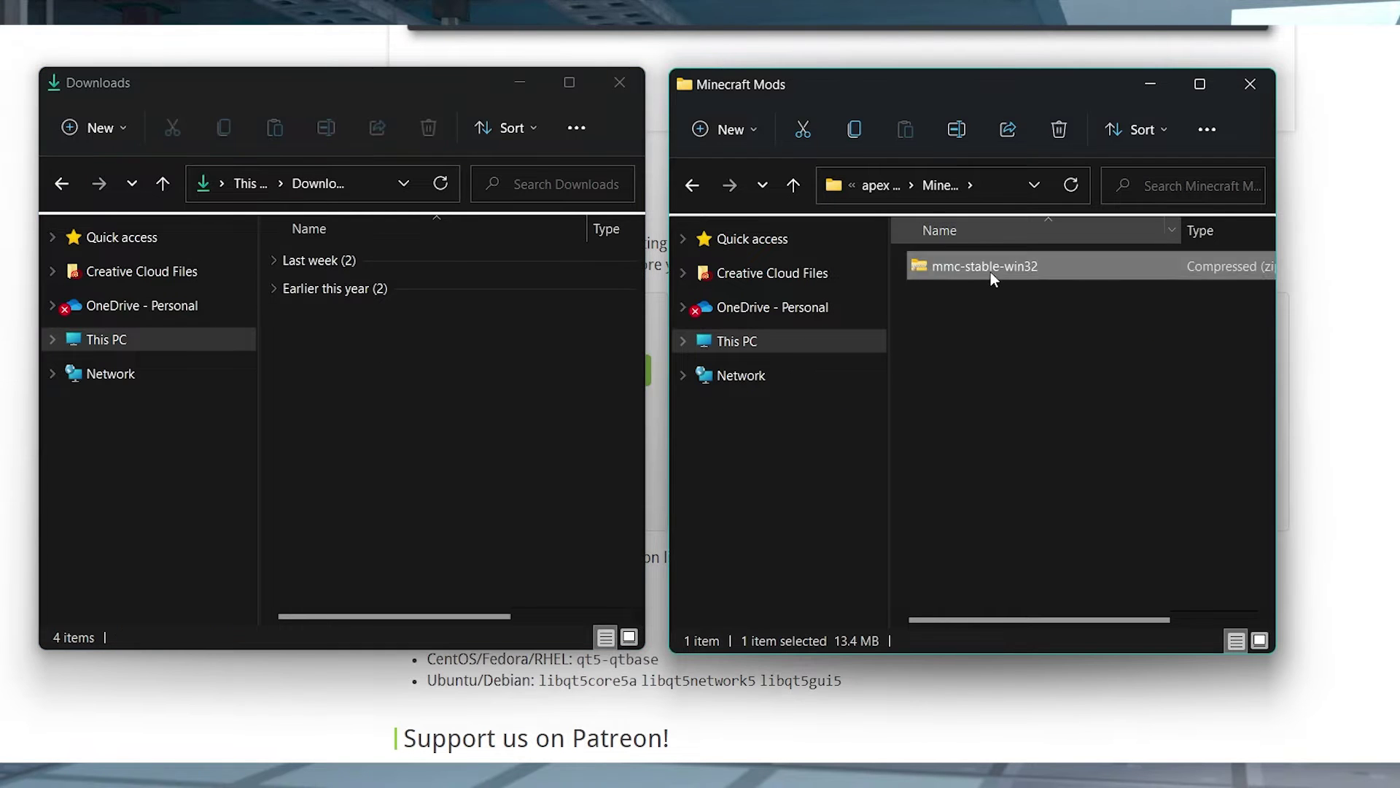
pyautogui.rightClick(1001, 273)
pyautogui.click(1094, 447)
pyautogui.click(867, 577)
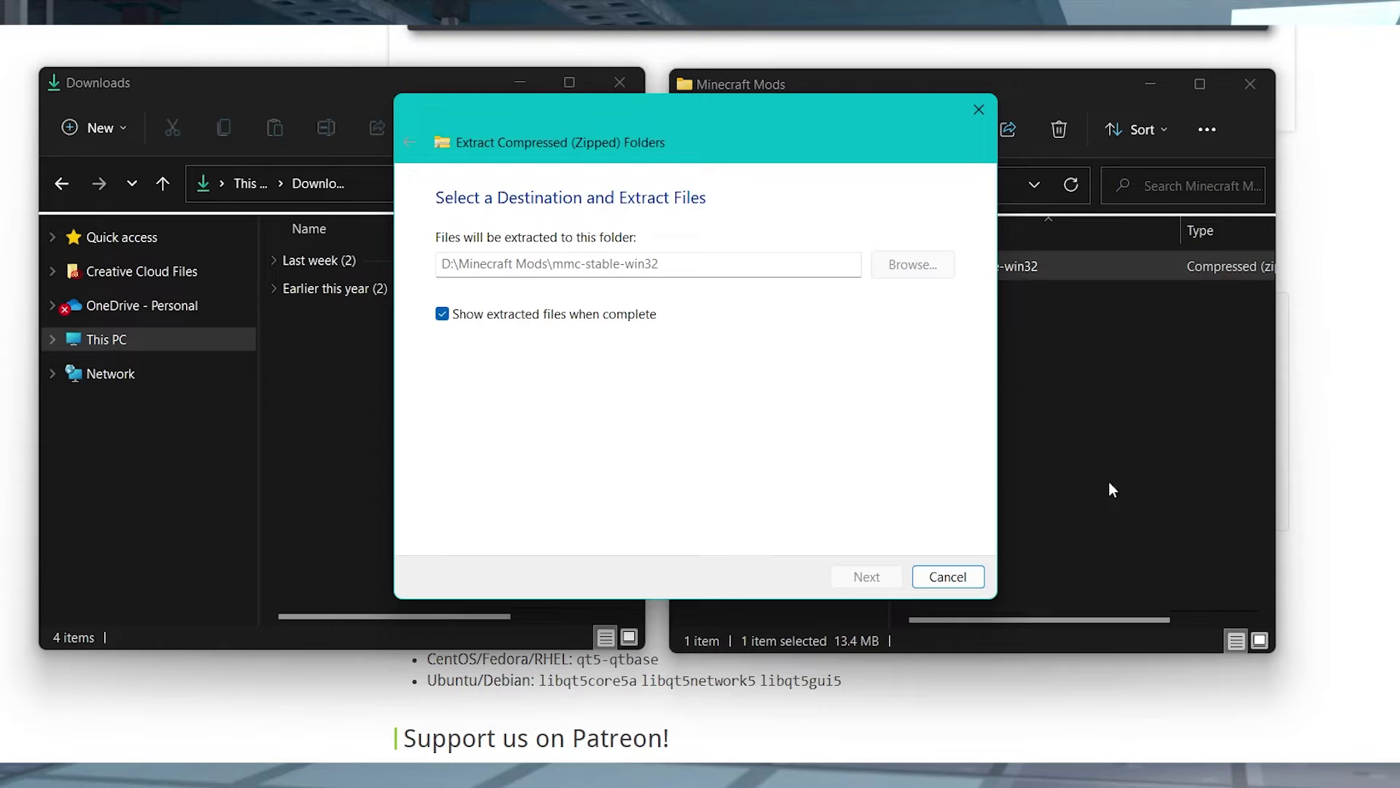
# - Launch MultiMC from the extracted folder and set its language to American English
pyautogui.doubleClick(1005, 269)
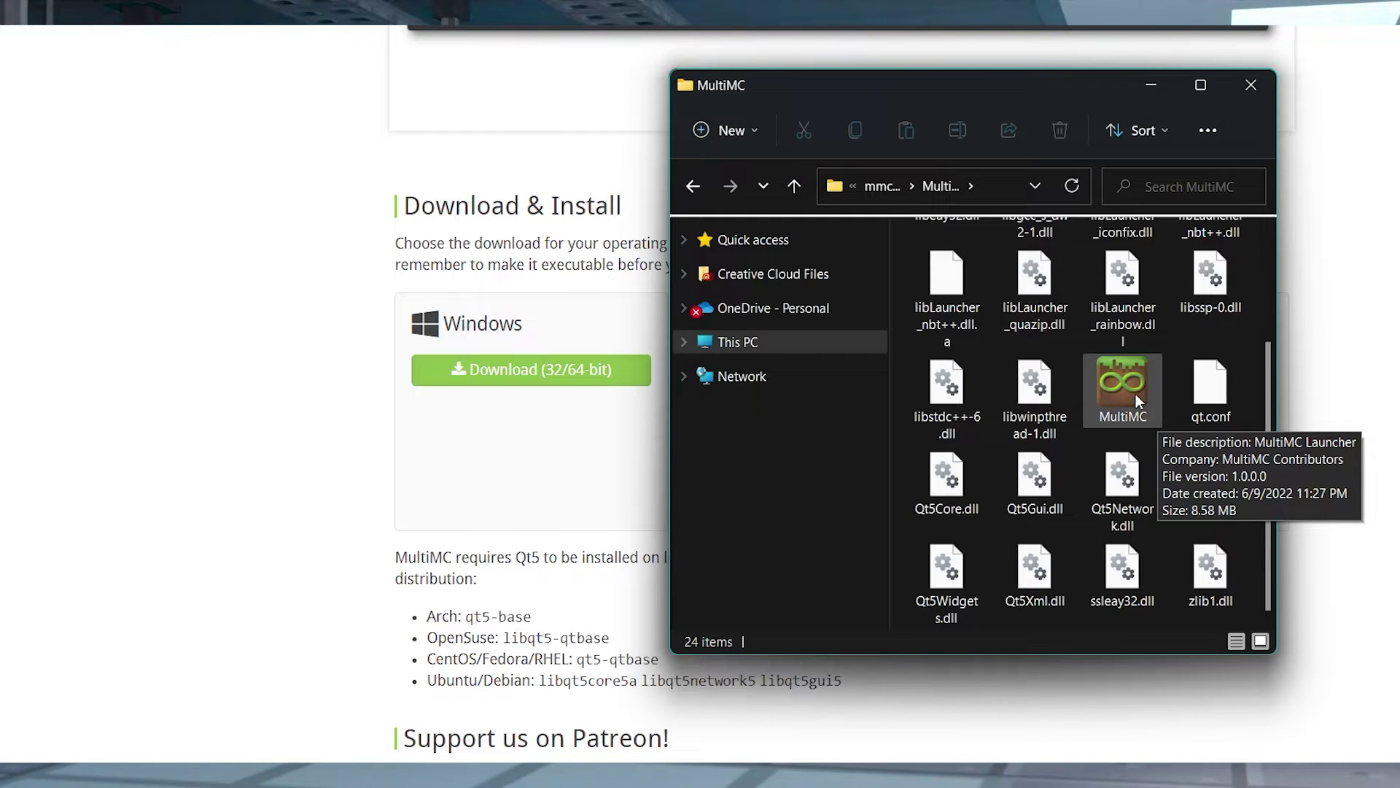
pyautogui.doubleClick(1135, 394)
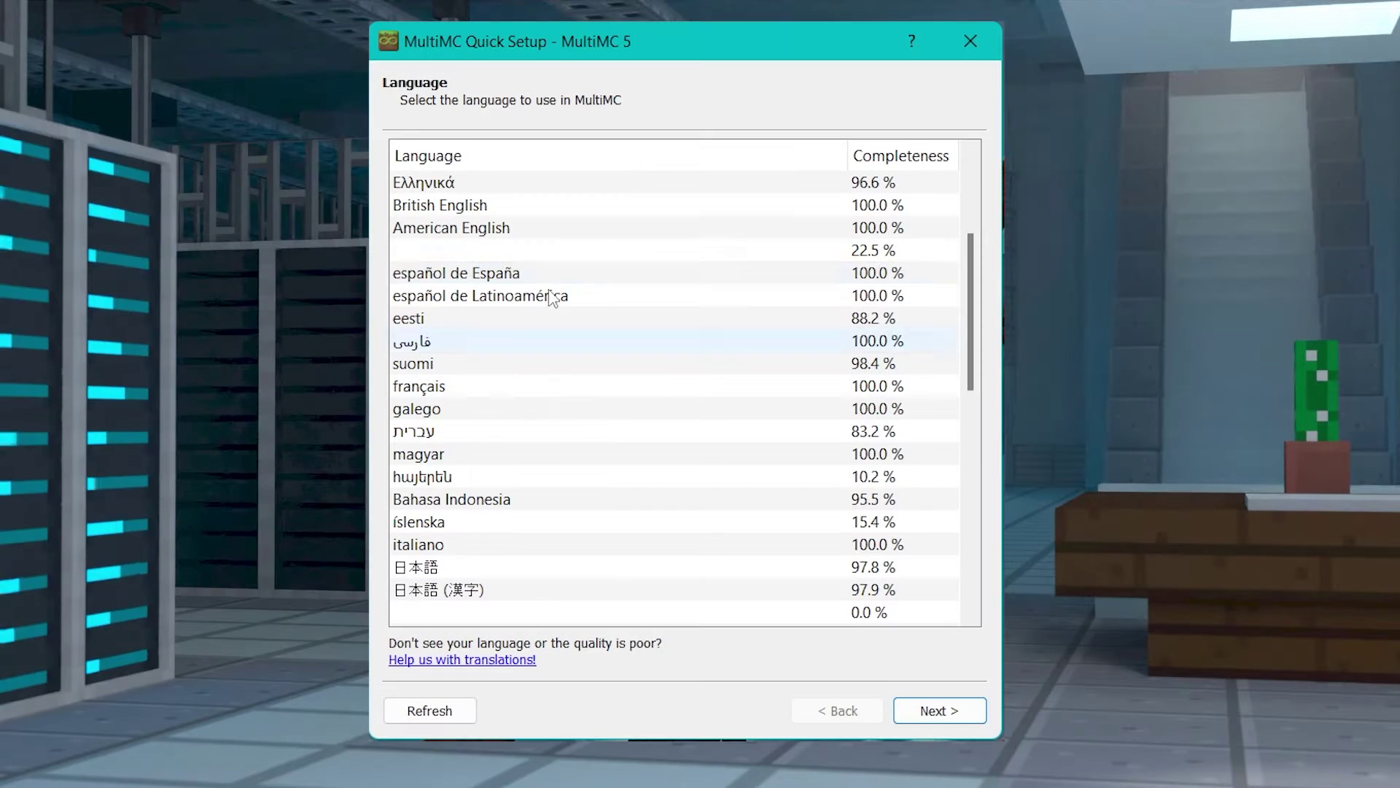
pyautogui.click(532, 232)
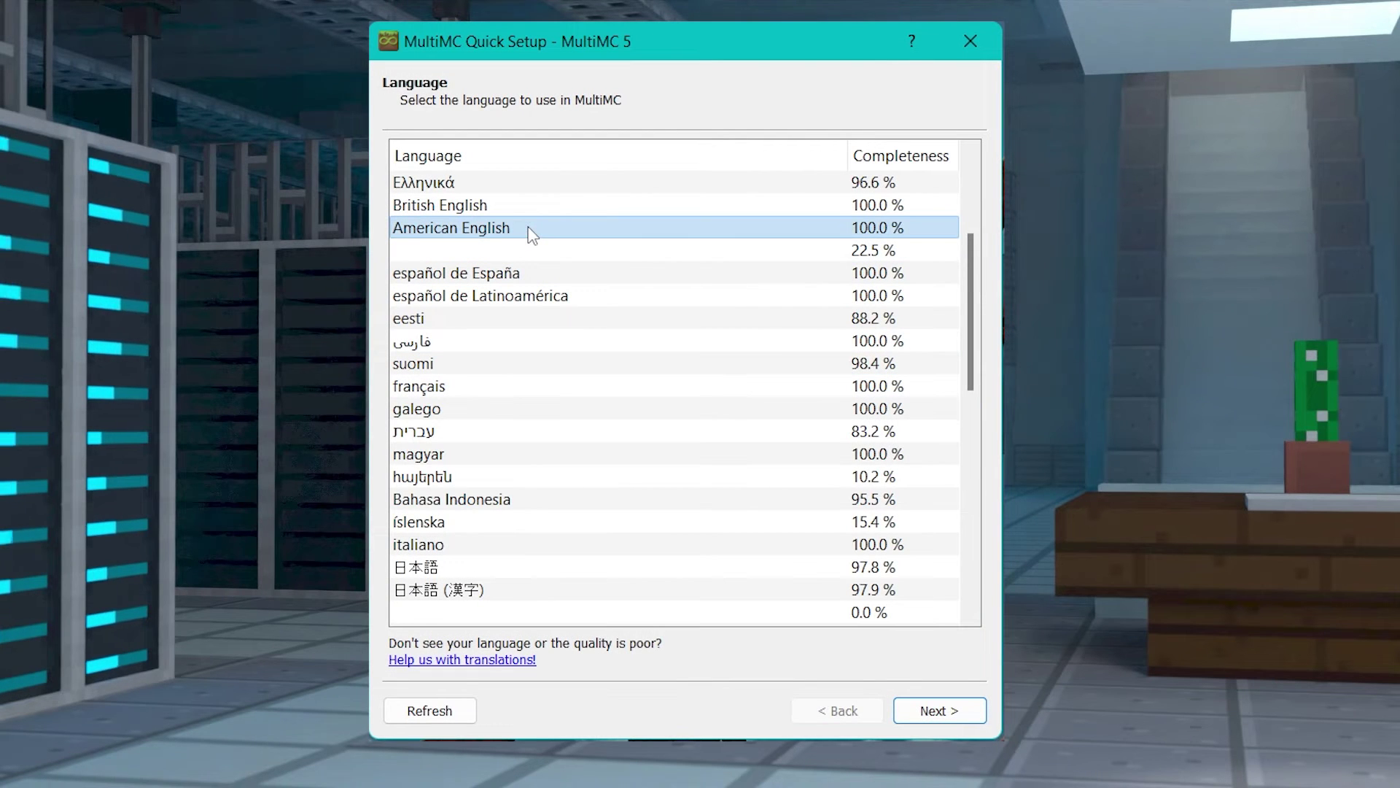
pyautogui.click(930, 711)
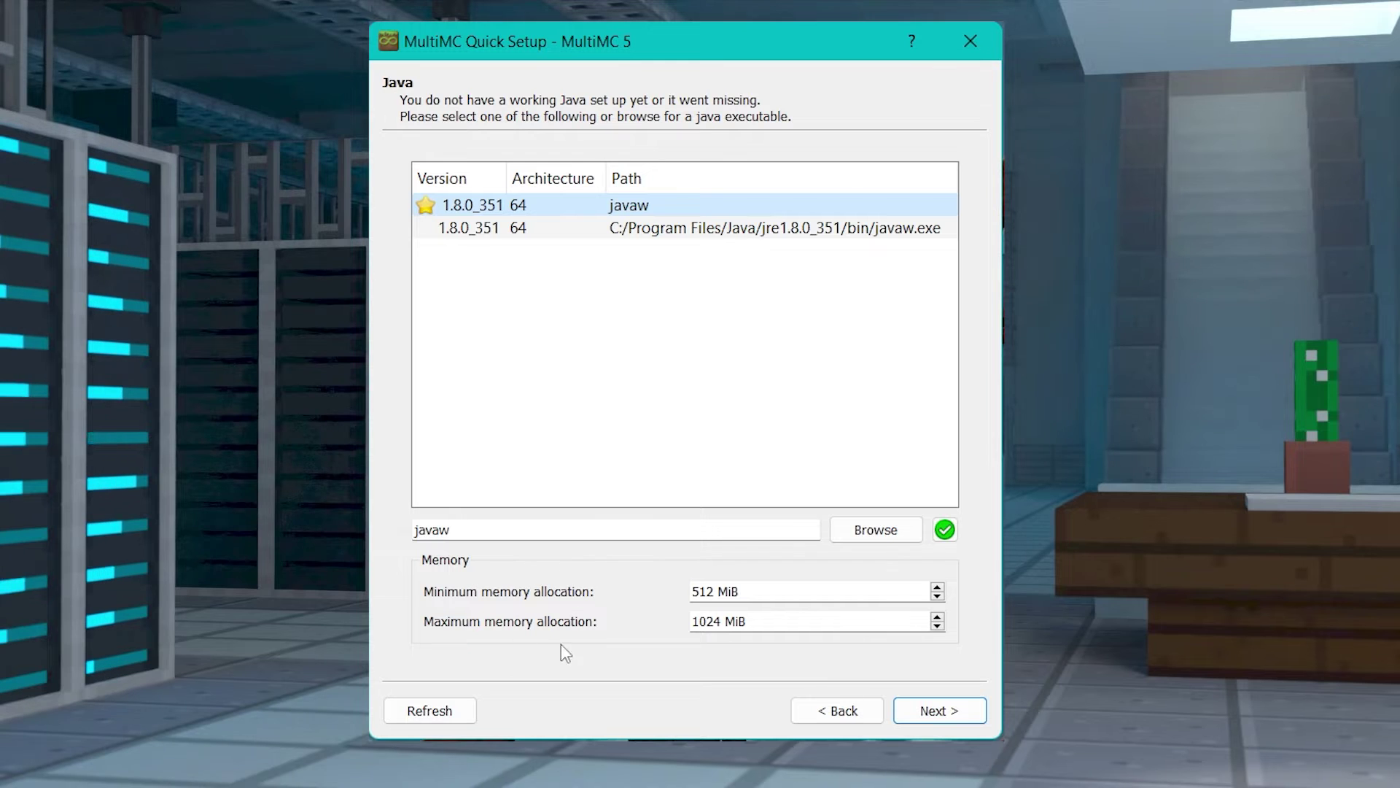
# - Accept the default Java and memory settings, toggle the analytics option, and finish the quick setup
pyautogui.click(929, 712)
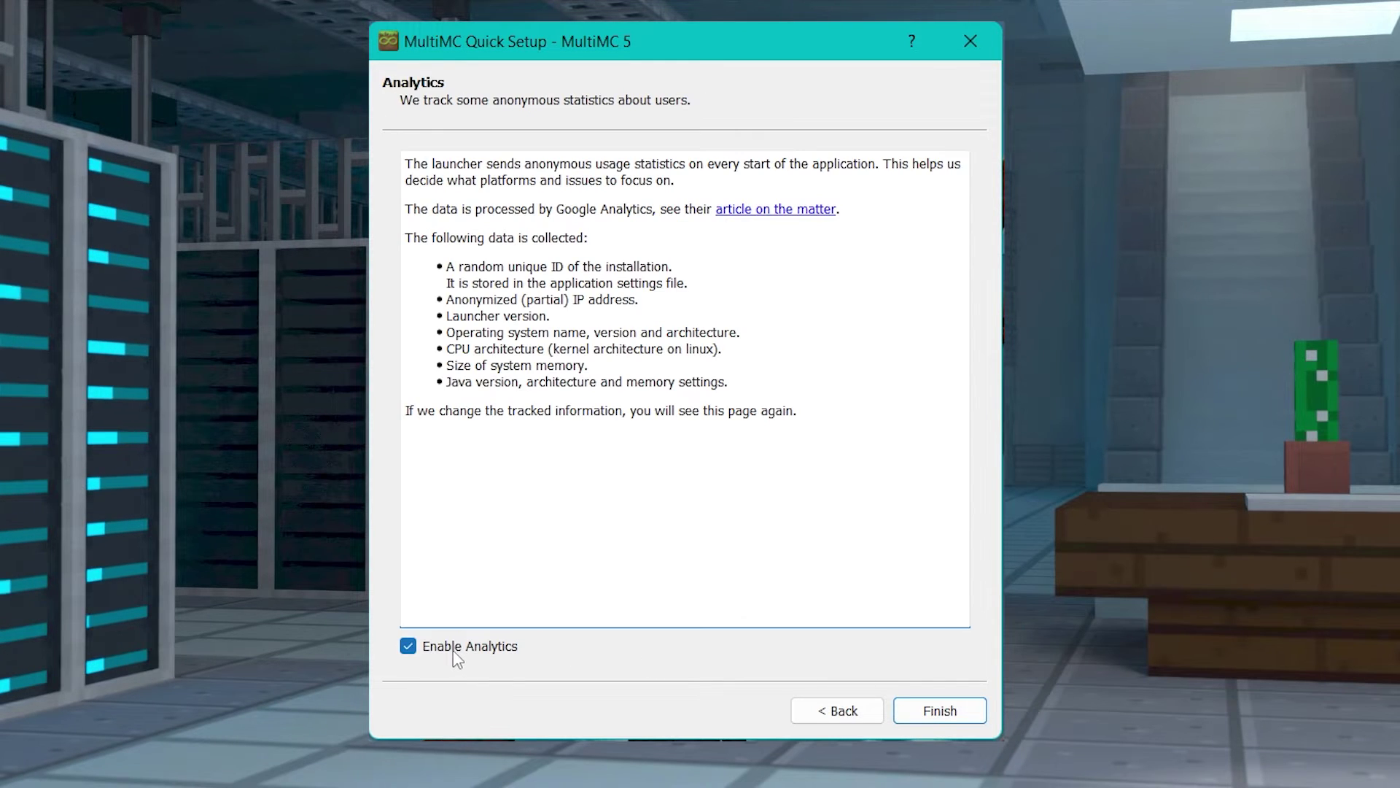
pyautogui.click(443, 649)
pyautogui.click(441, 649)
pyautogui.click(443, 651)
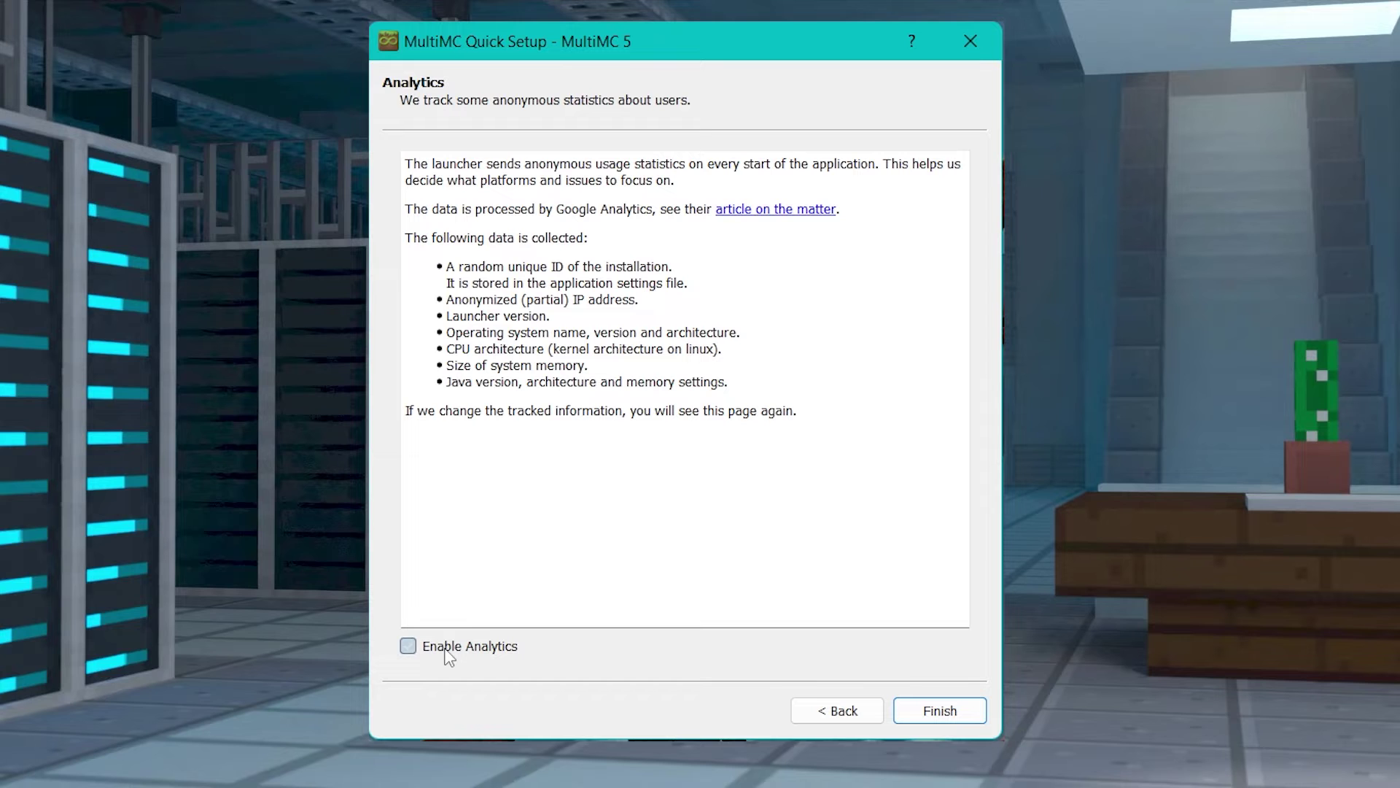
pyautogui.click(445, 652)
pyautogui.click(904, 710)
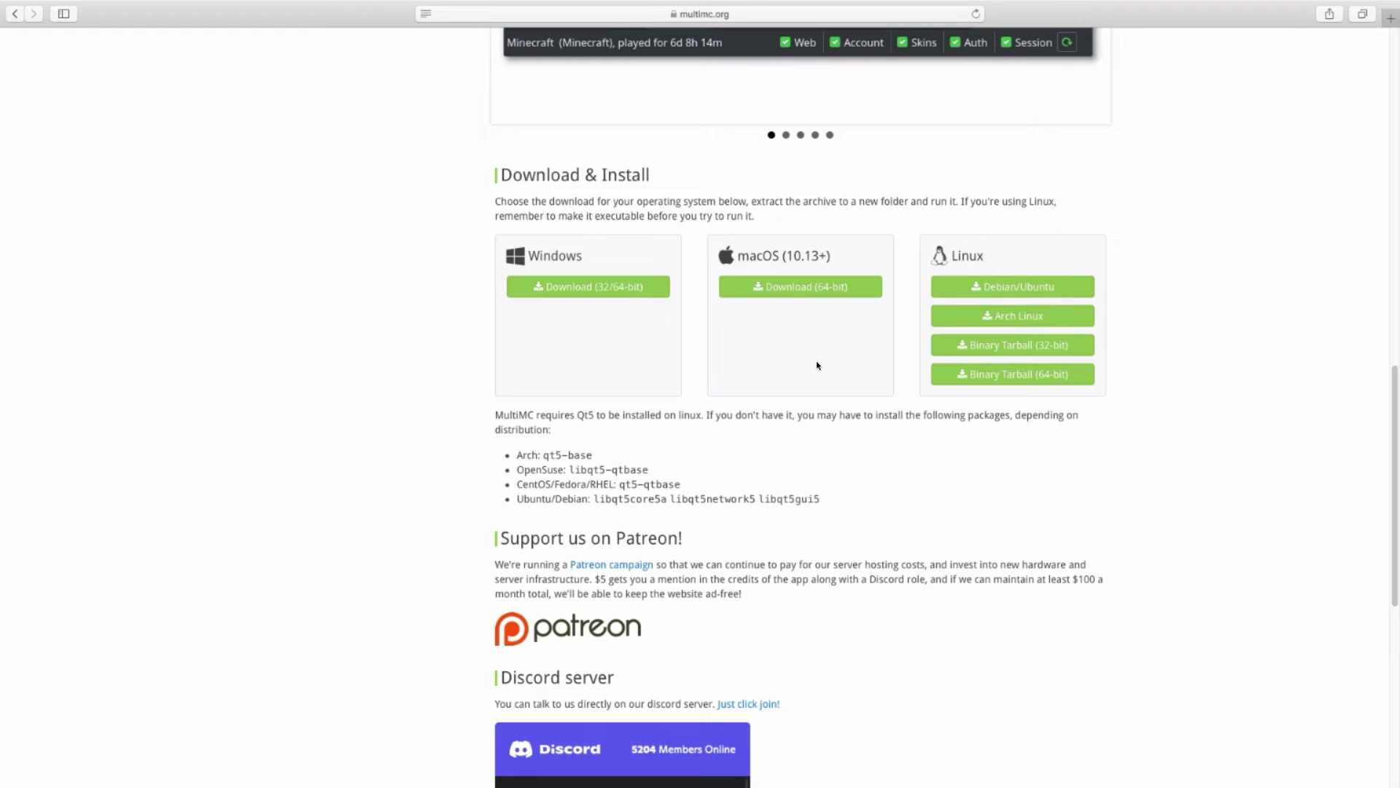
# - Download the 64-bit macOS version of MultiMC and launch it from the Downloads folder
pyautogui.click(794, 294)
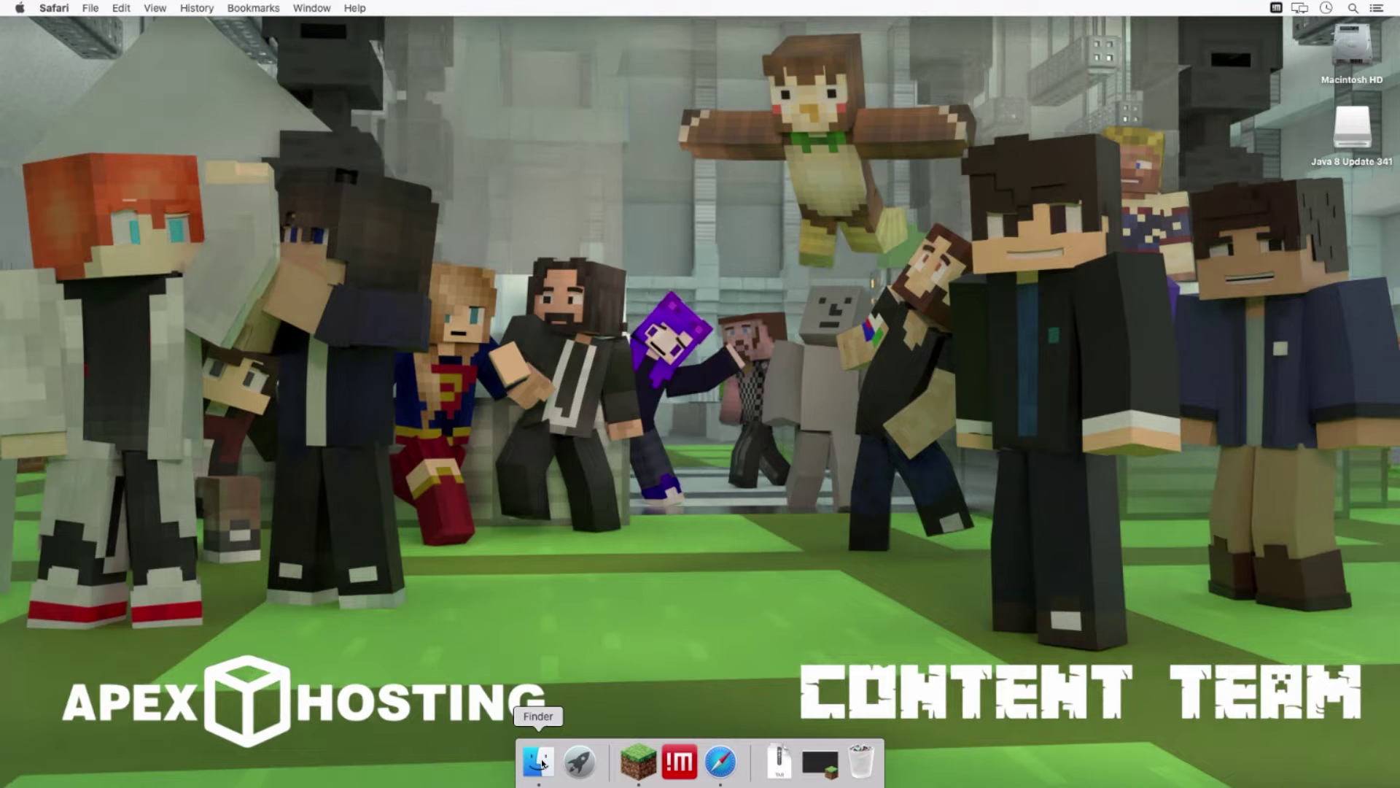
pyautogui.click(542, 763)
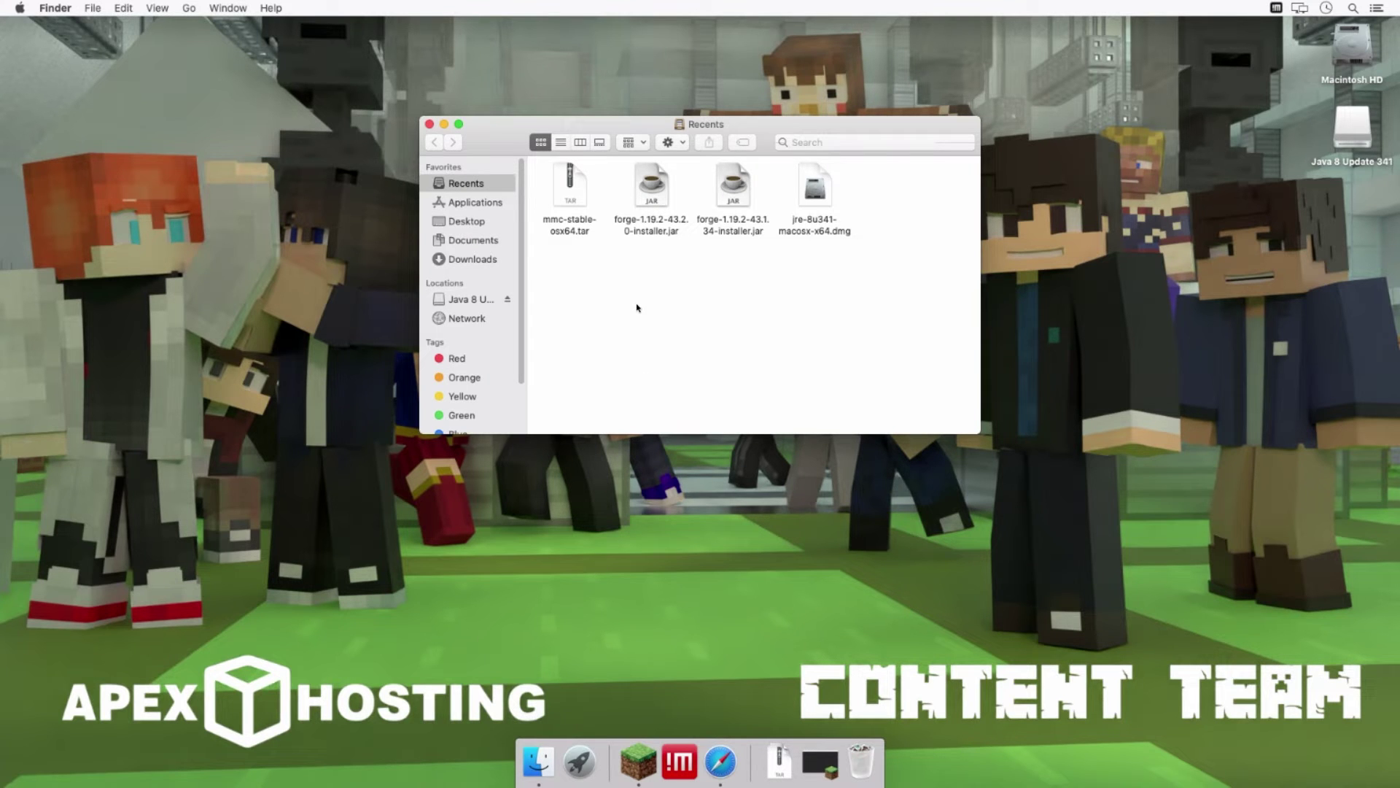
pyautogui.click(474, 259)
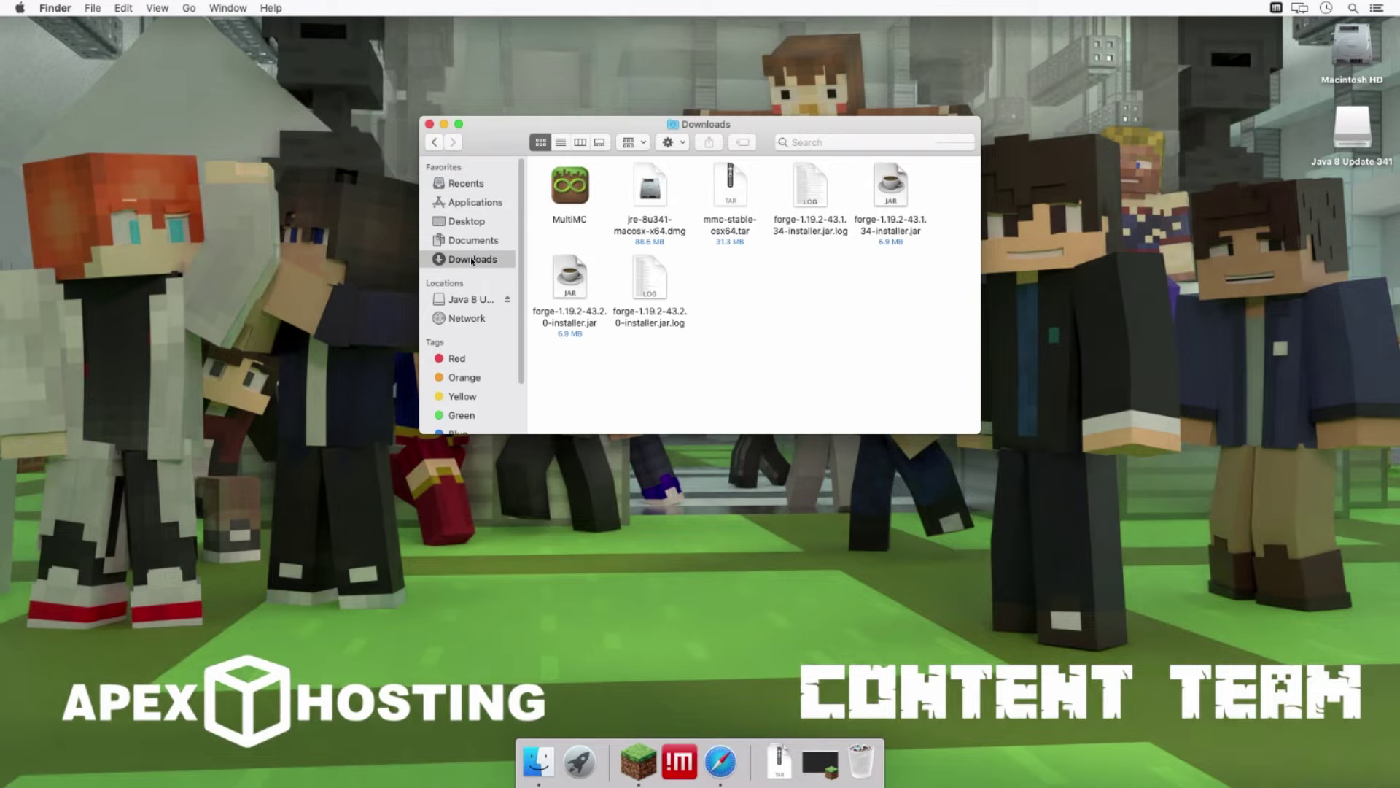
pyautogui.doubleClick(581, 191)
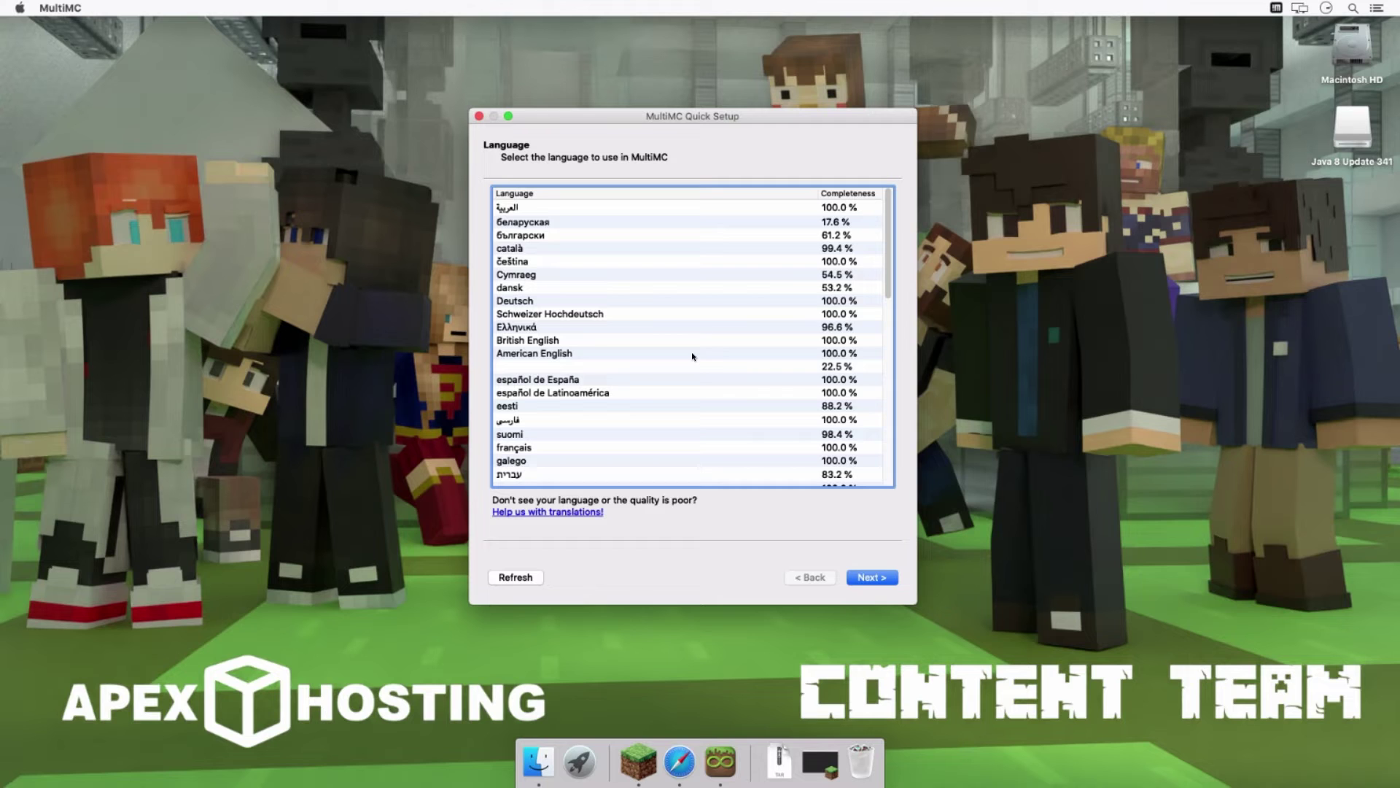
# - Complete the macOS quick setup with American English, the default Java and memory settings, and analytics disabled
pyautogui.click(572, 355)
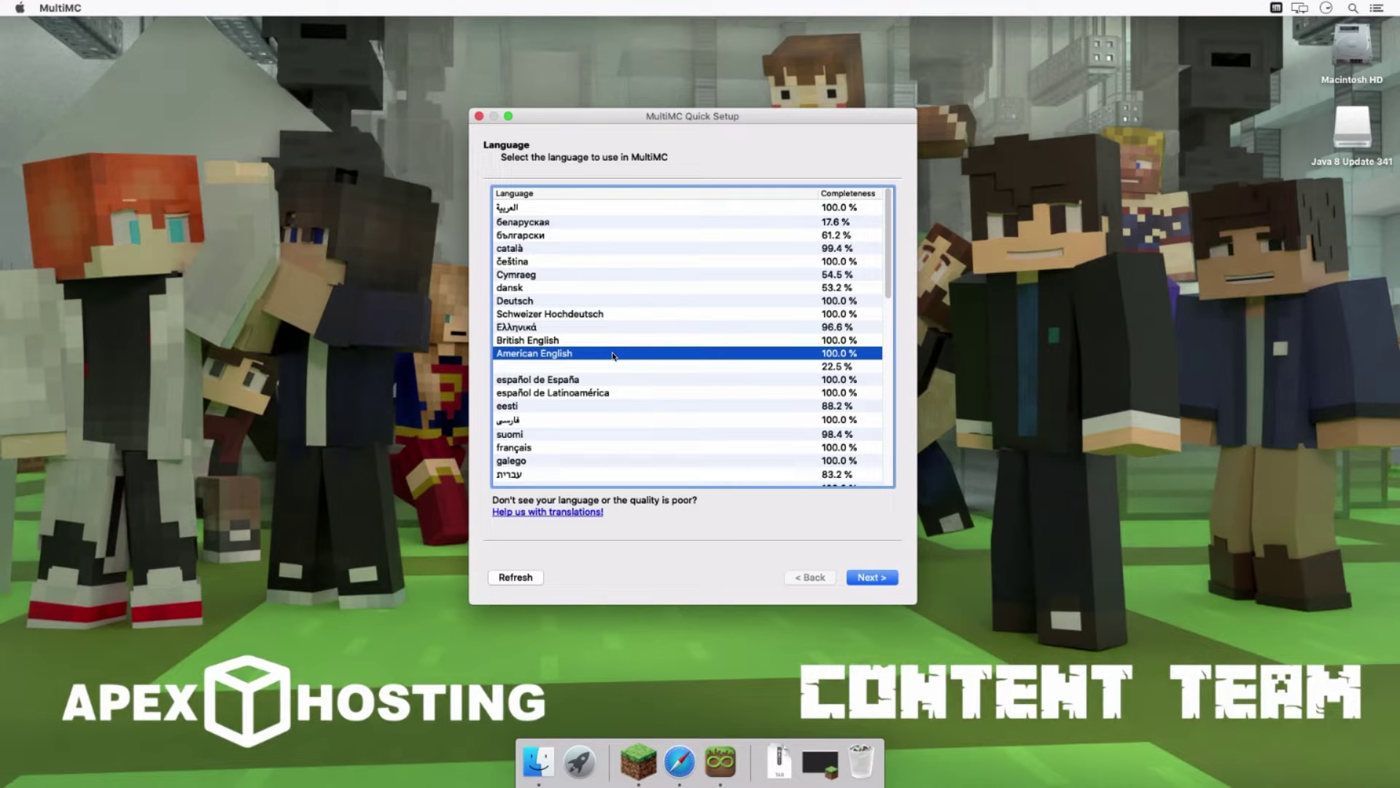
pyautogui.press('Return')
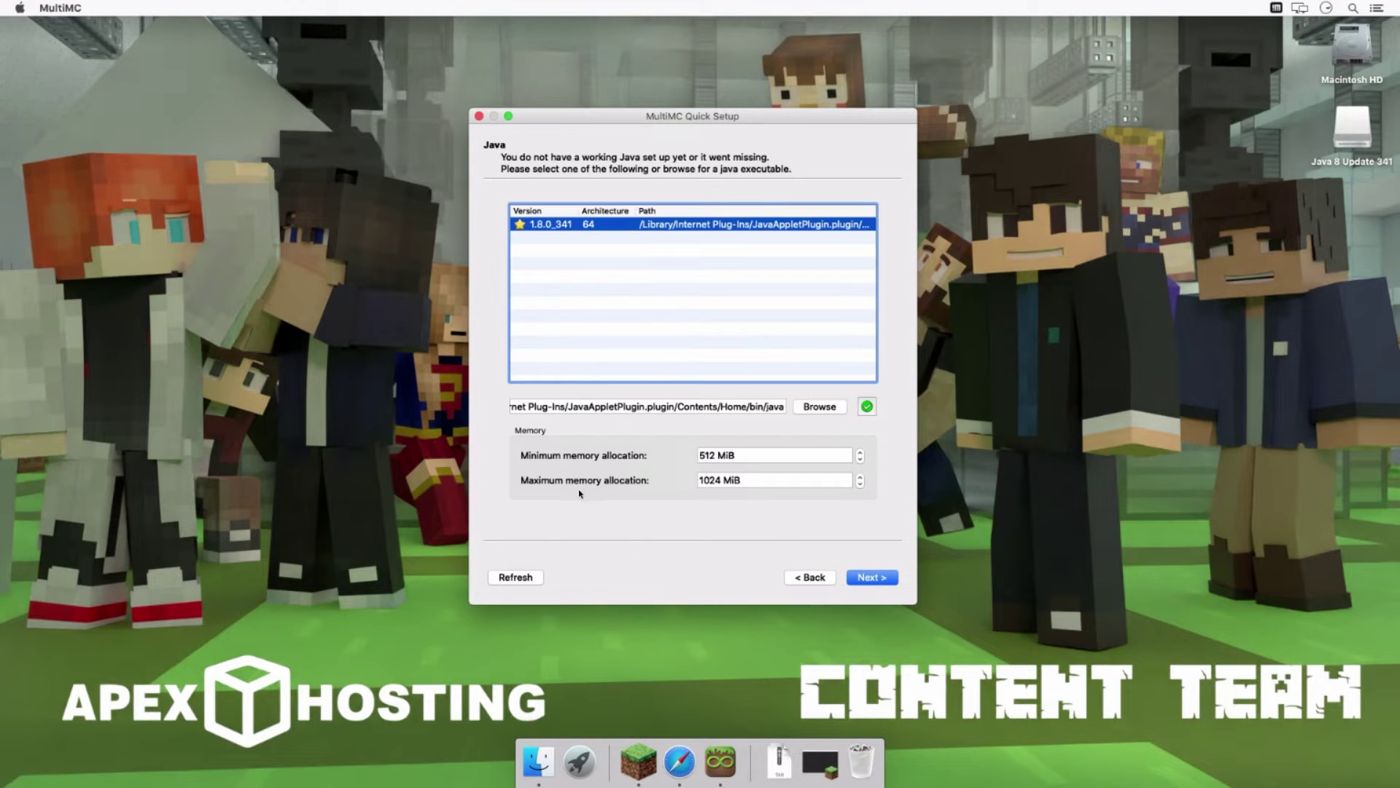
pyautogui.click(873, 576)
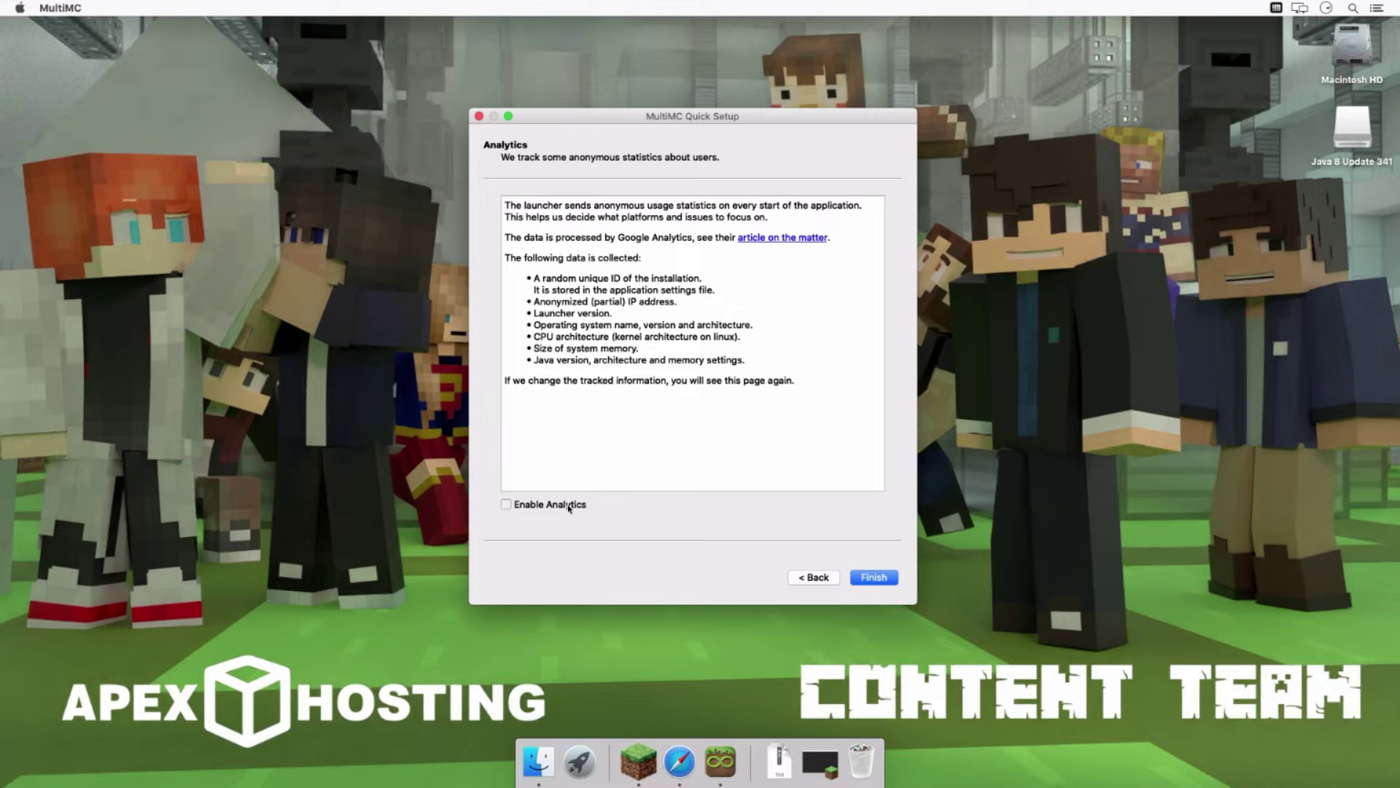
pyautogui.click(878, 579)
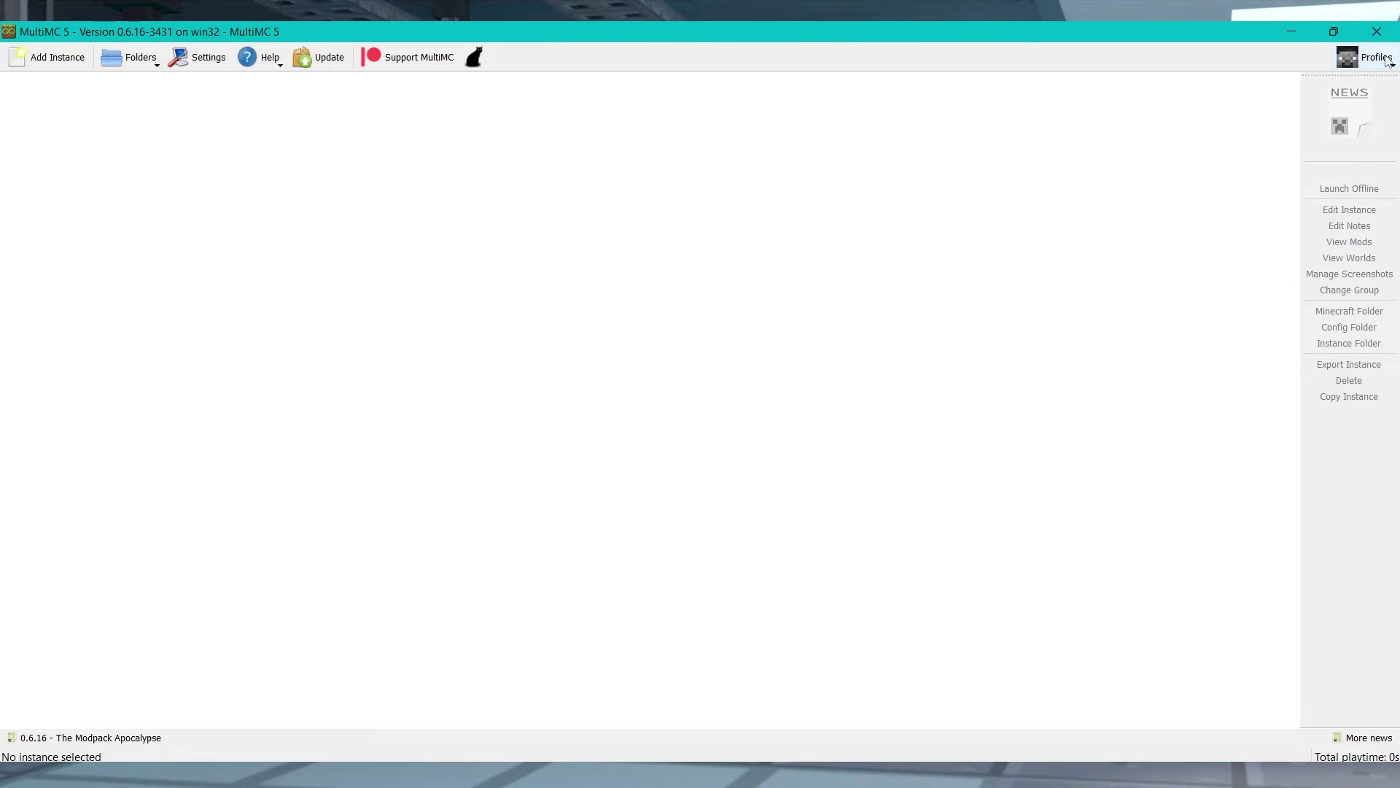
# - Open the account management settings in the Windows version of MultiMC
pyautogui.click(1388, 60)
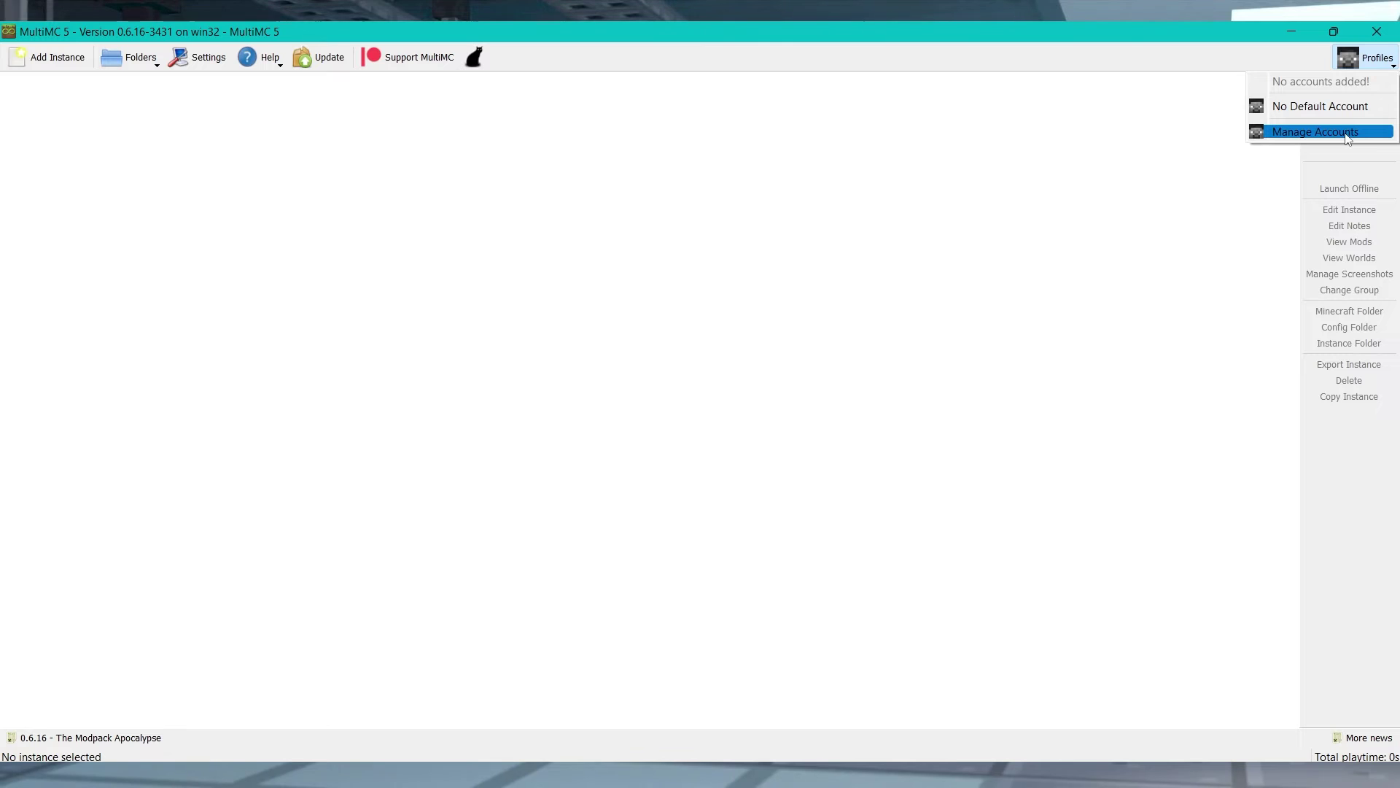
pyautogui.click(1348, 132)
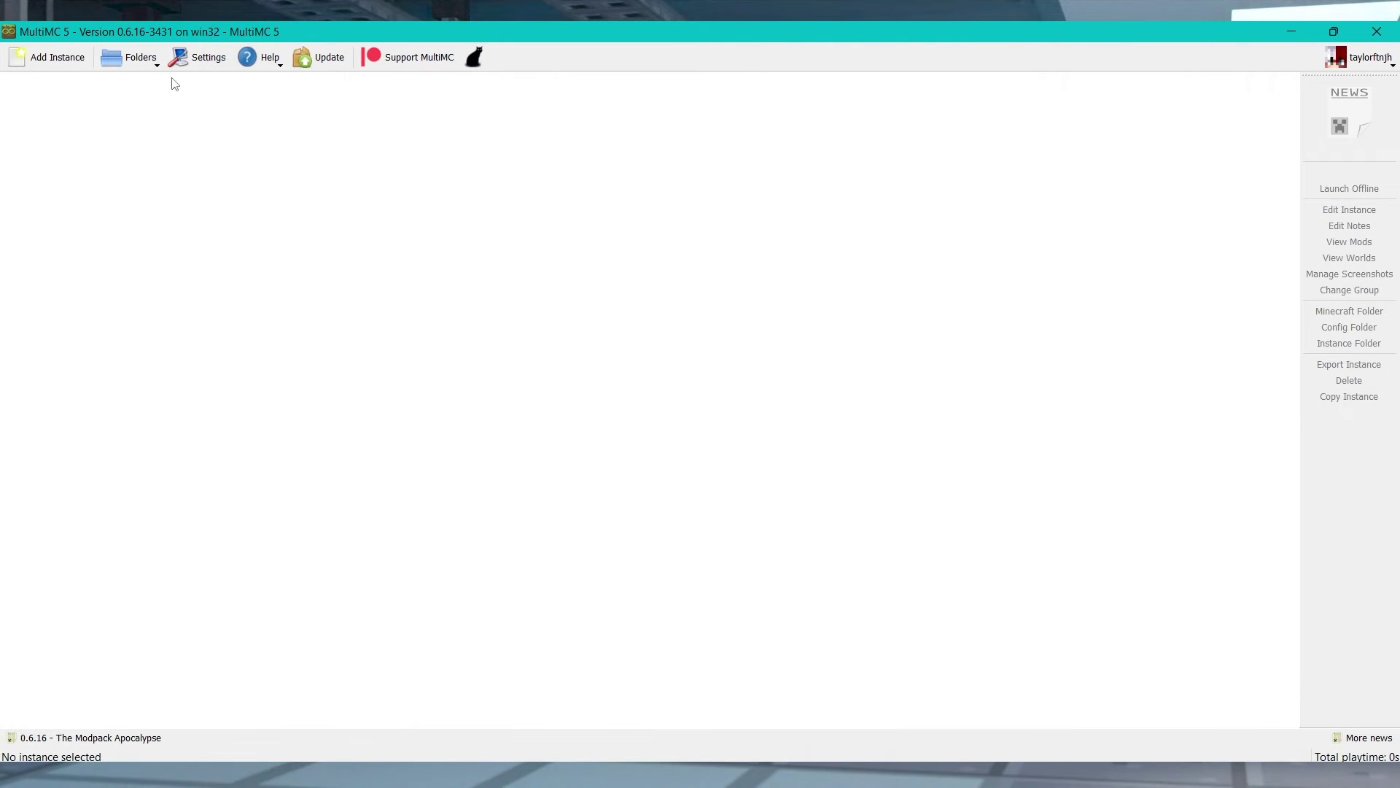
# - Create a new instance from the RLCraft modpack in the Technic source and launch it
pyautogui.click(66, 67)
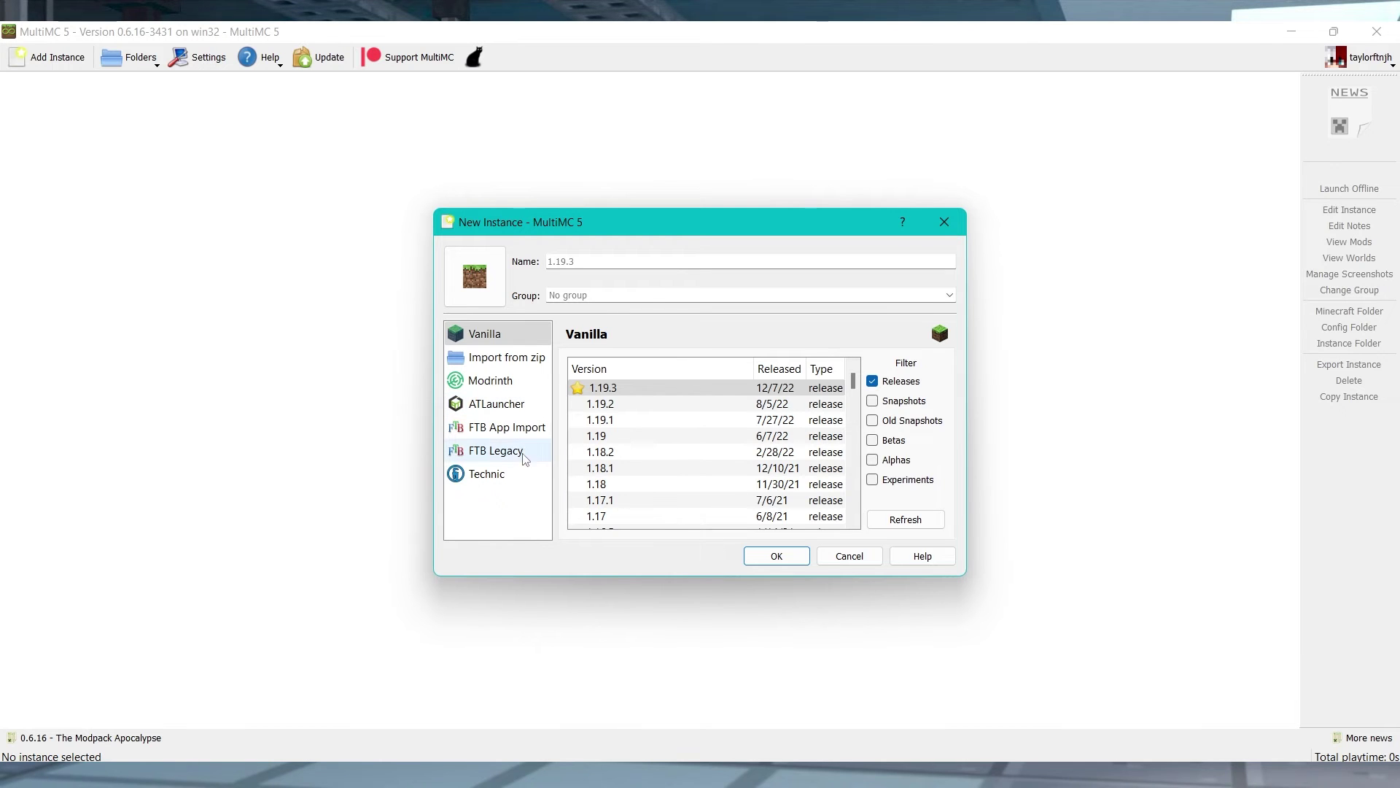
pyautogui.click(524, 481)
pyautogui.scroll(-2, 708, 436)
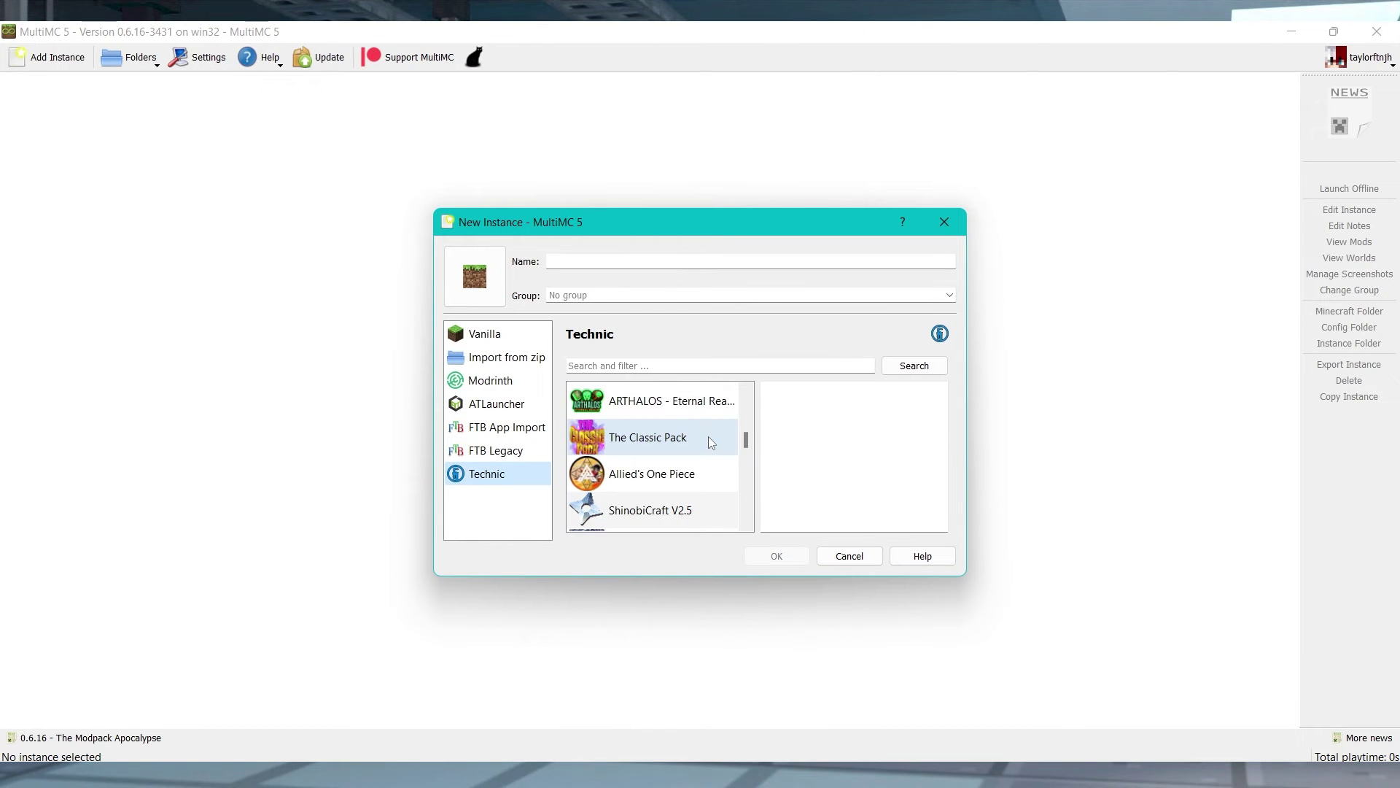
pyautogui.scroll(3, 709, 441)
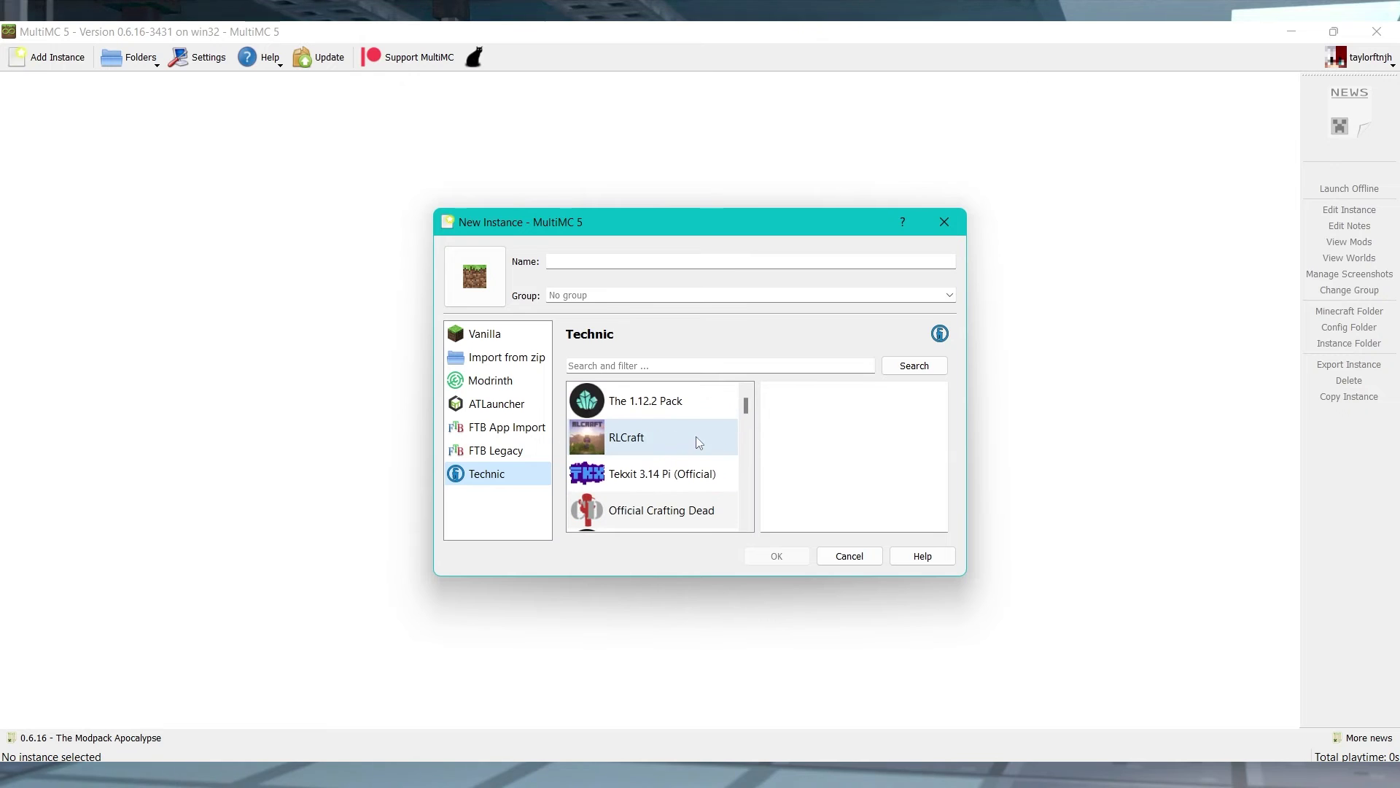
pyautogui.click(659, 442)
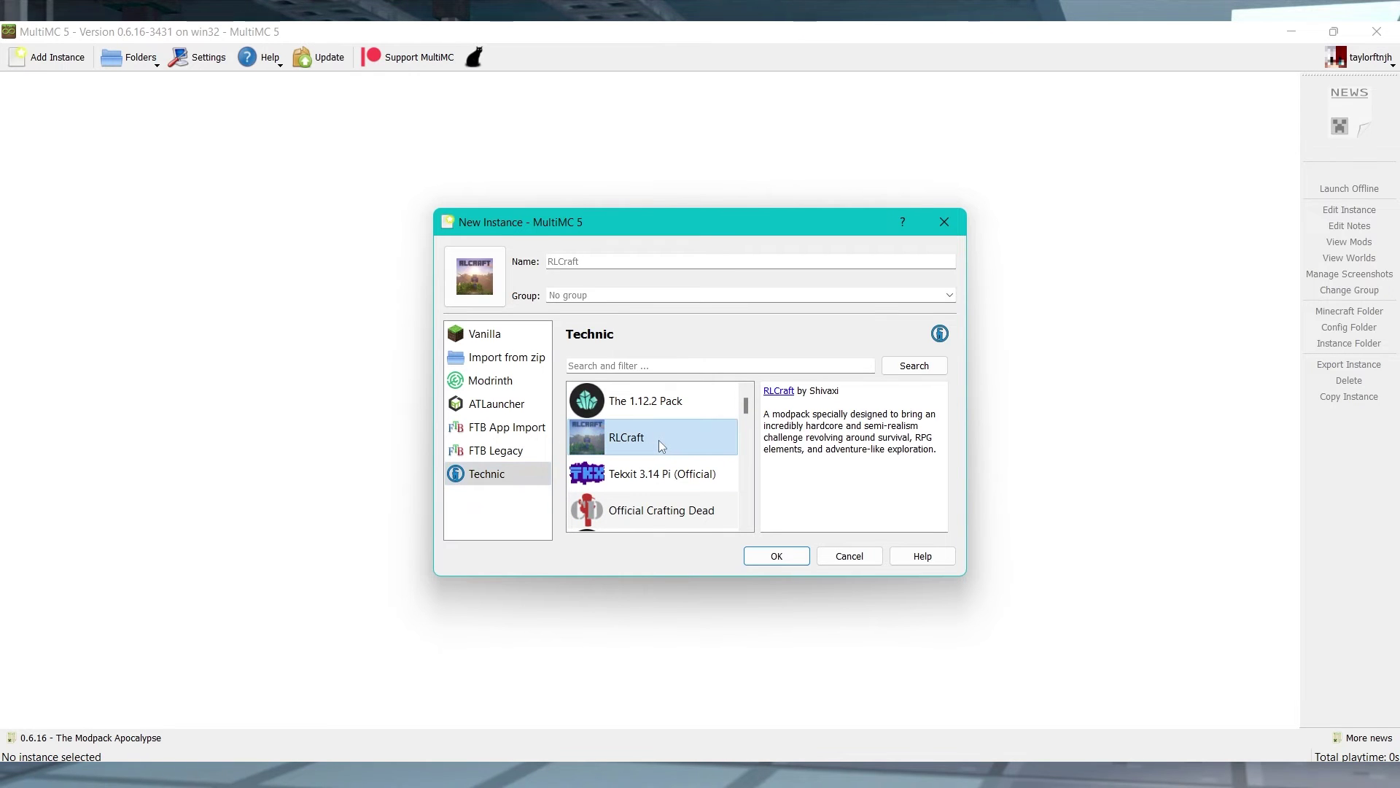
pyautogui.click(791, 558)
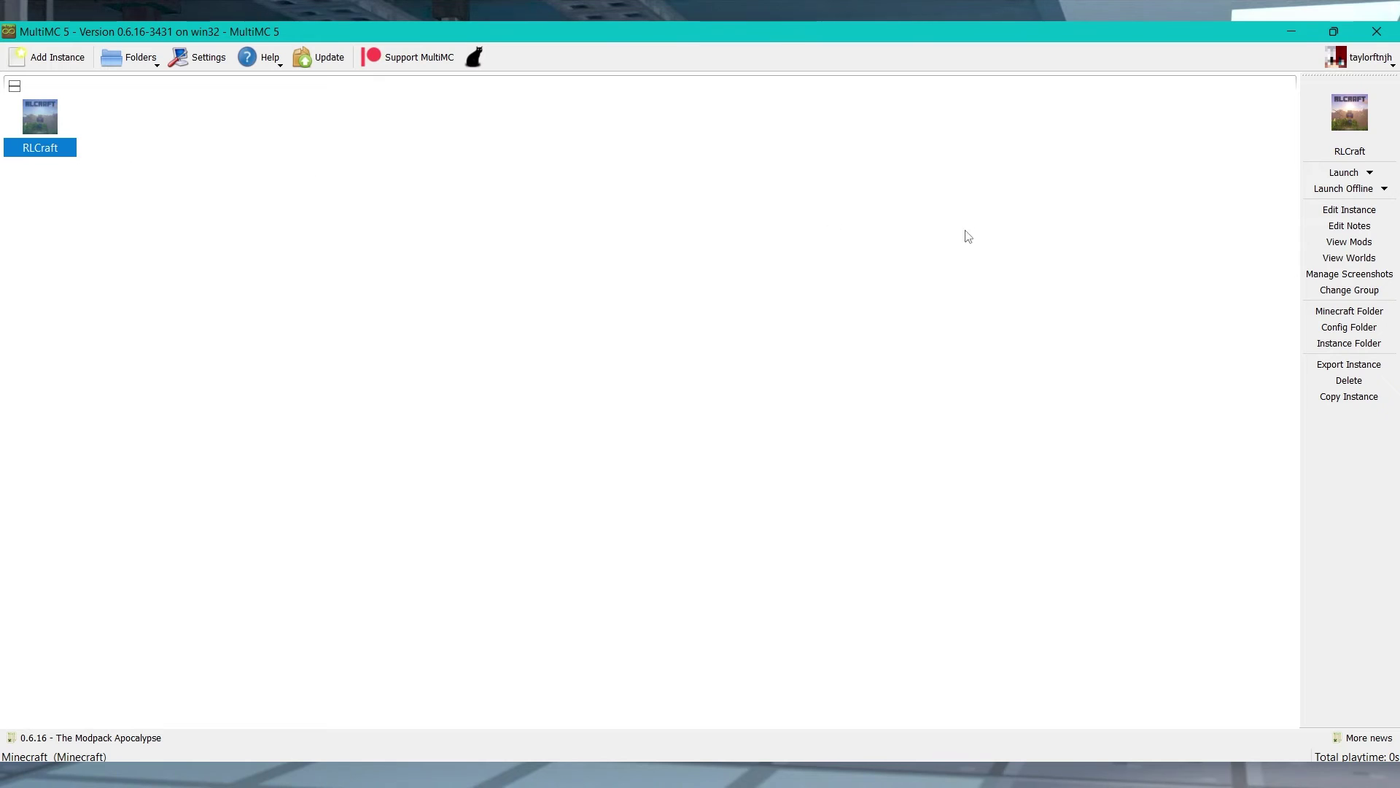
pyautogui.click(1344, 173)
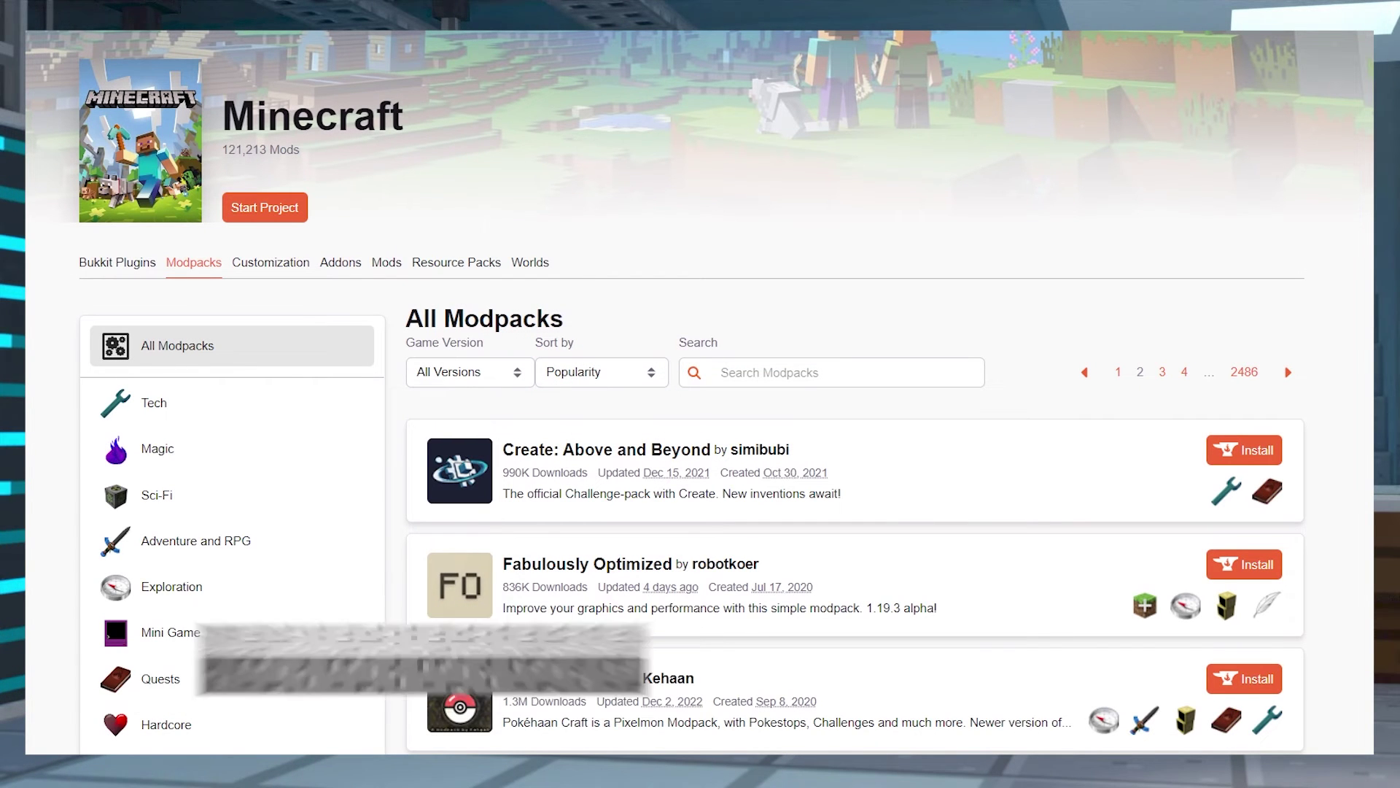
# - Switch to the Minecraft modpacks website and browse the All Modpacks list sorted by popularity
pyautogui.scroll(-7, 1353, 353)
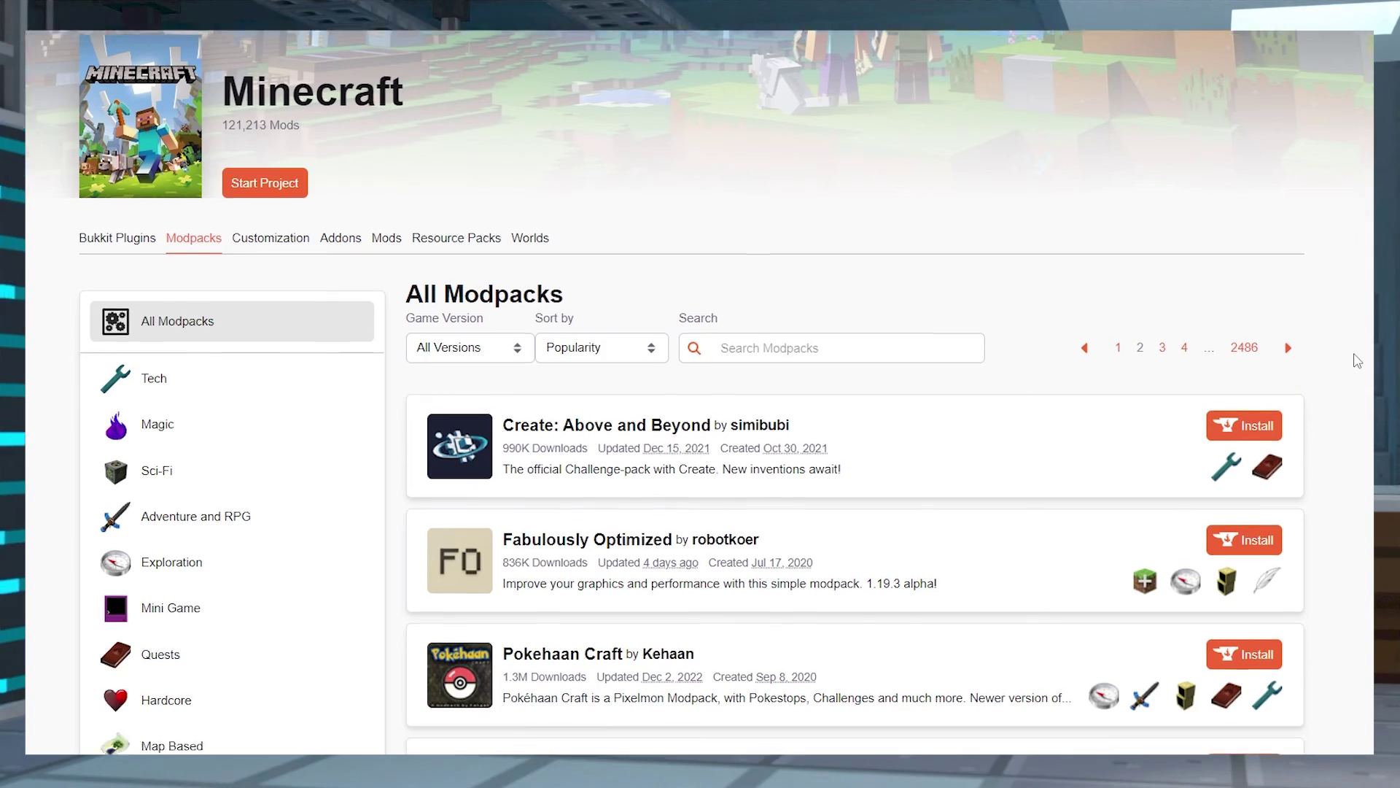
pyautogui.scroll(-3, 1357, 361)
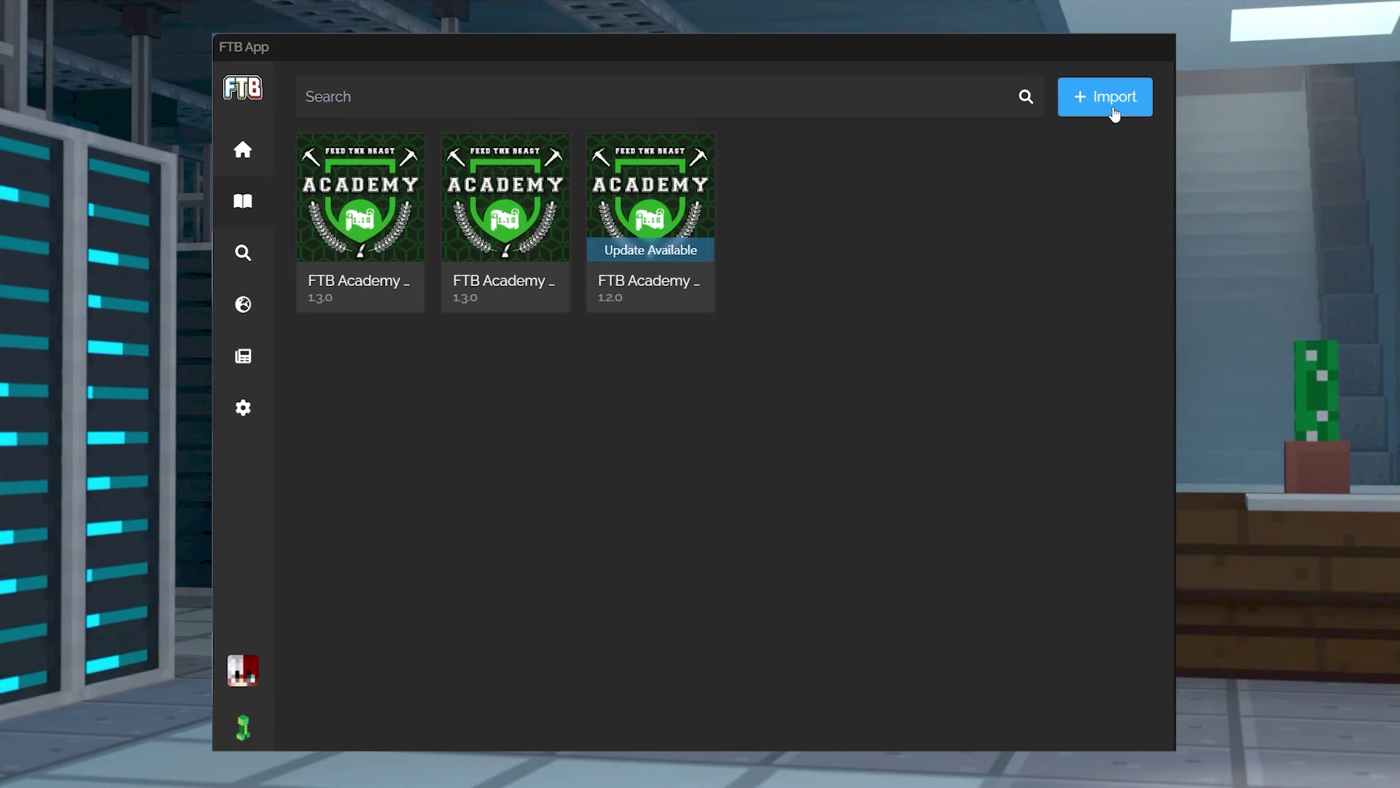
# - Start a modpack import in the FTB App, and choose FTB App Import as a new instance's source in MultiMC
pyautogui.click(1119, 111)
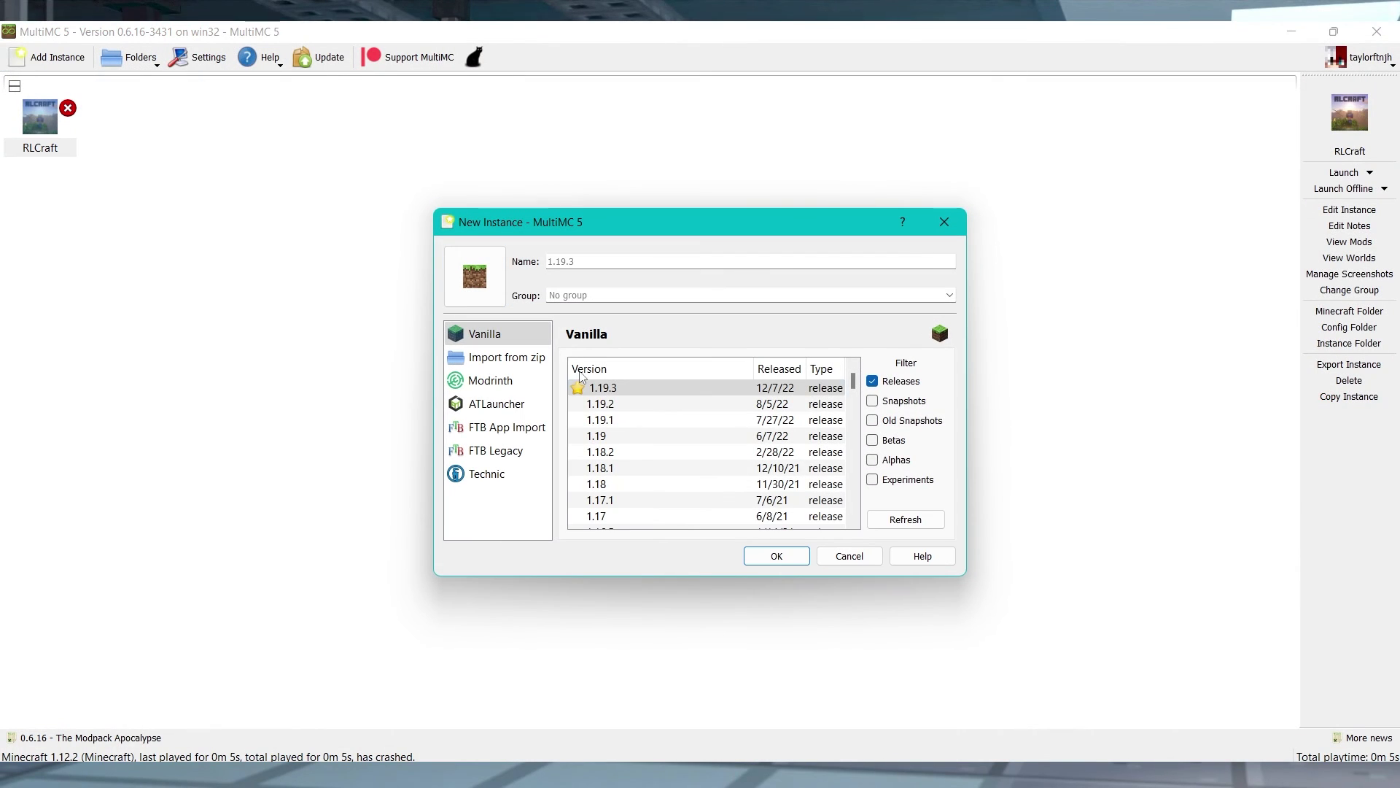
pyautogui.click(519, 427)
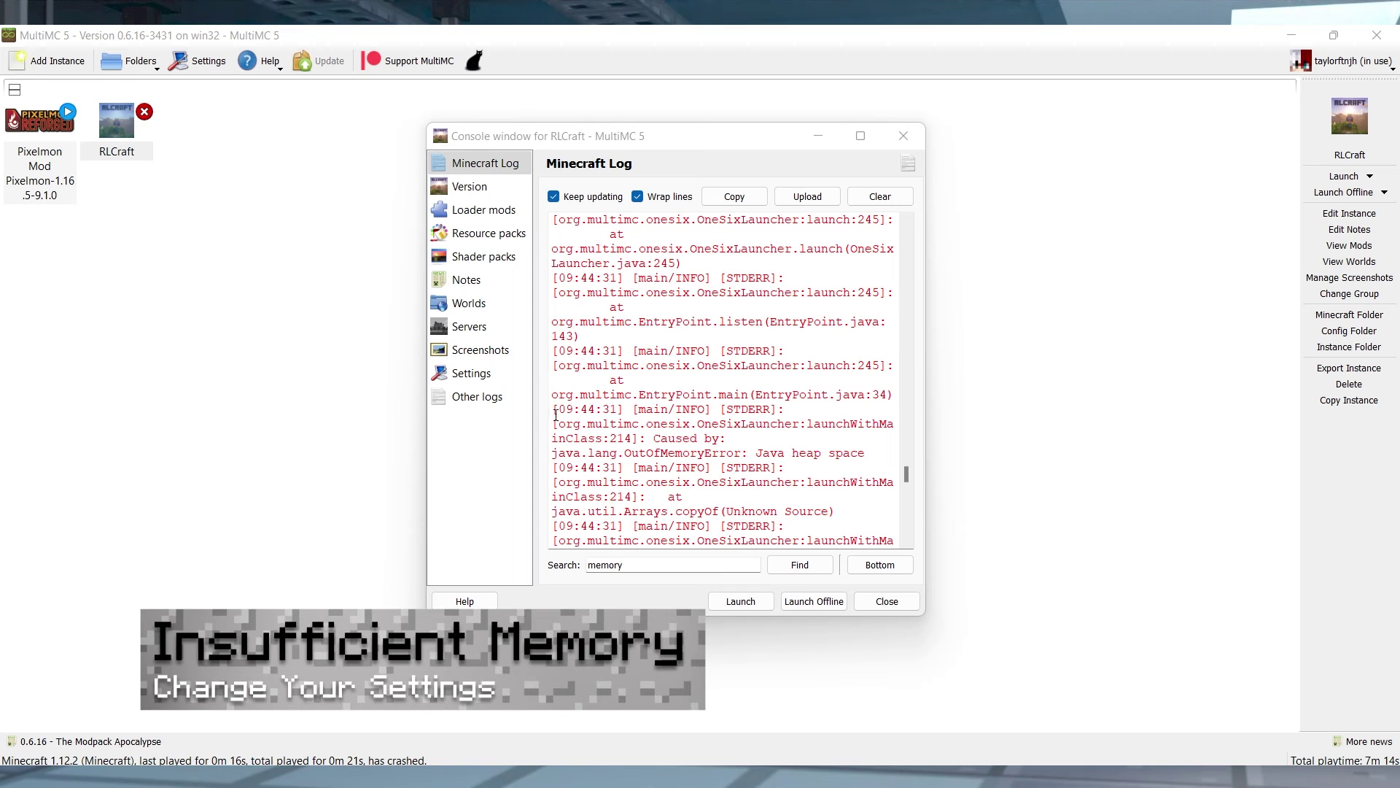
# - Highlight the java.lang.OutOfMemoryError entry in RLCraft's Minecraft log
pyautogui.moveTo(552, 437); pyautogui.dragTo(866, 456)
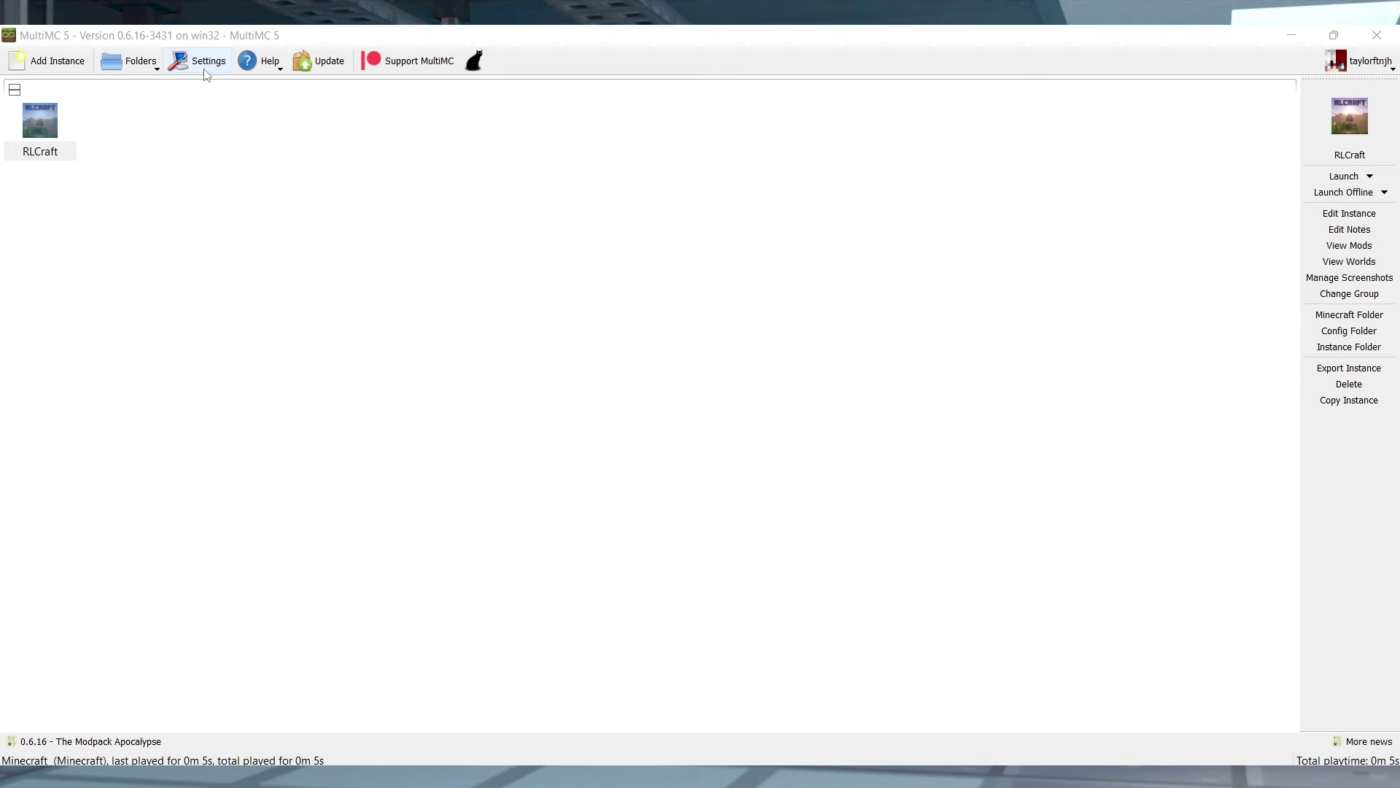
# - Raise the maximum memory allocation in MultiMC's Java settings to 1152 MiB
pyautogui.click(205, 72)
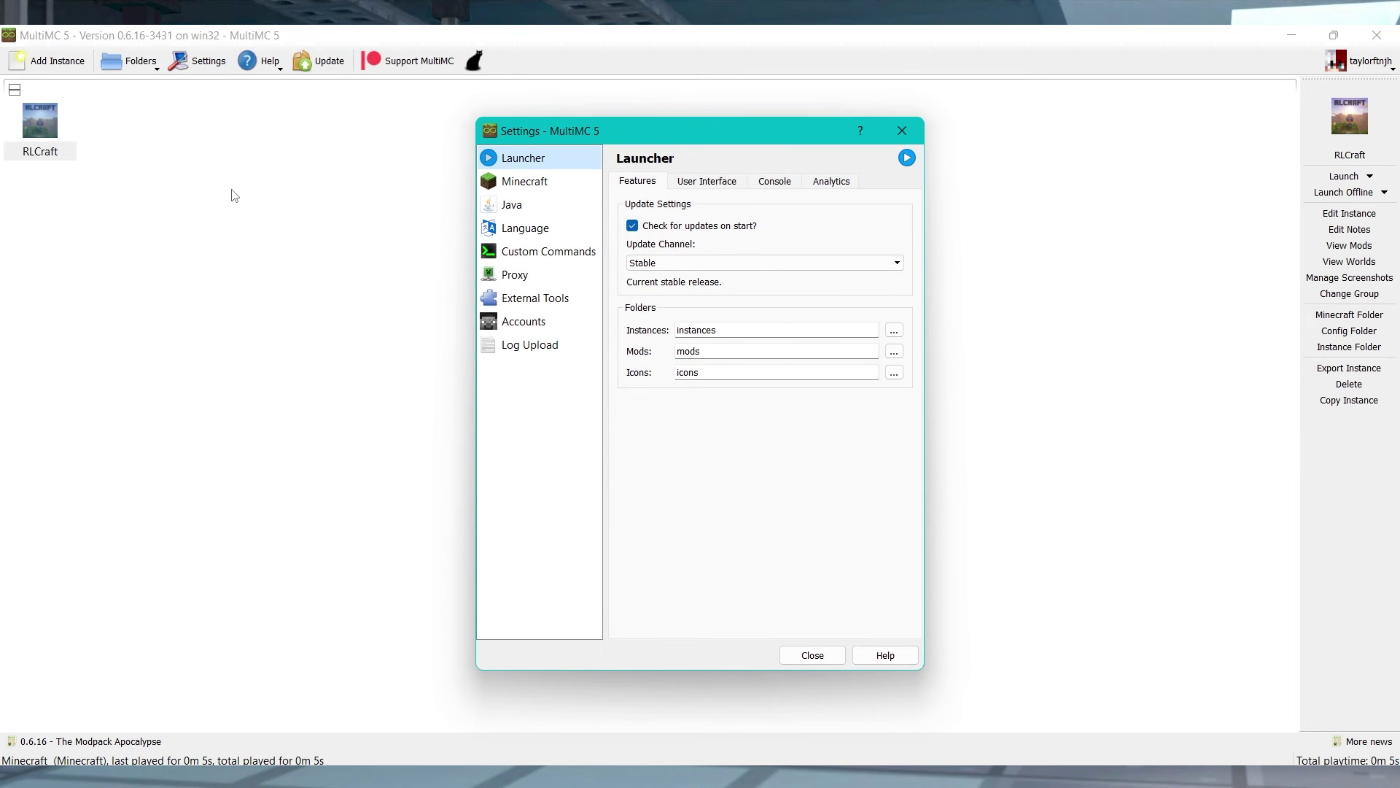
pyautogui.click(537, 214)
pyautogui.click(898, 234)
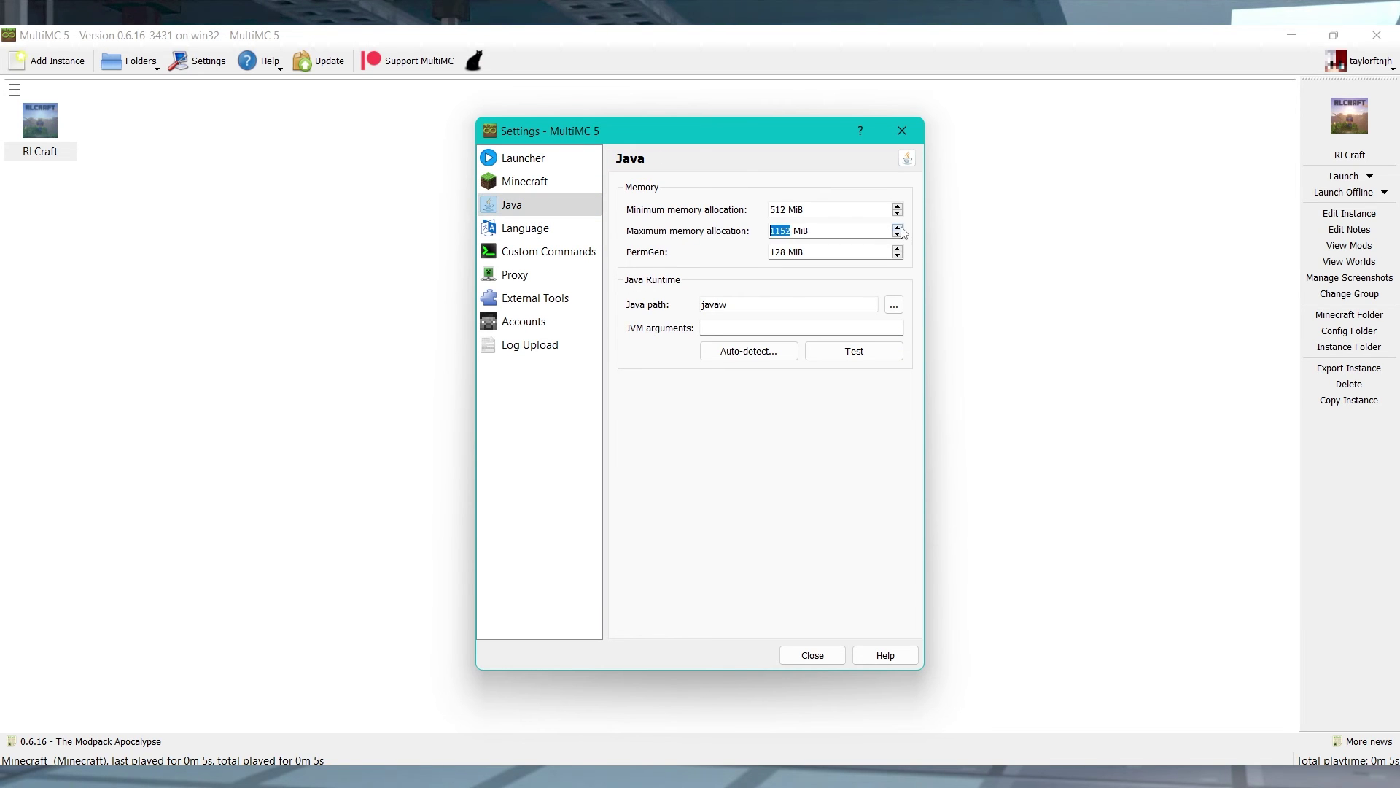